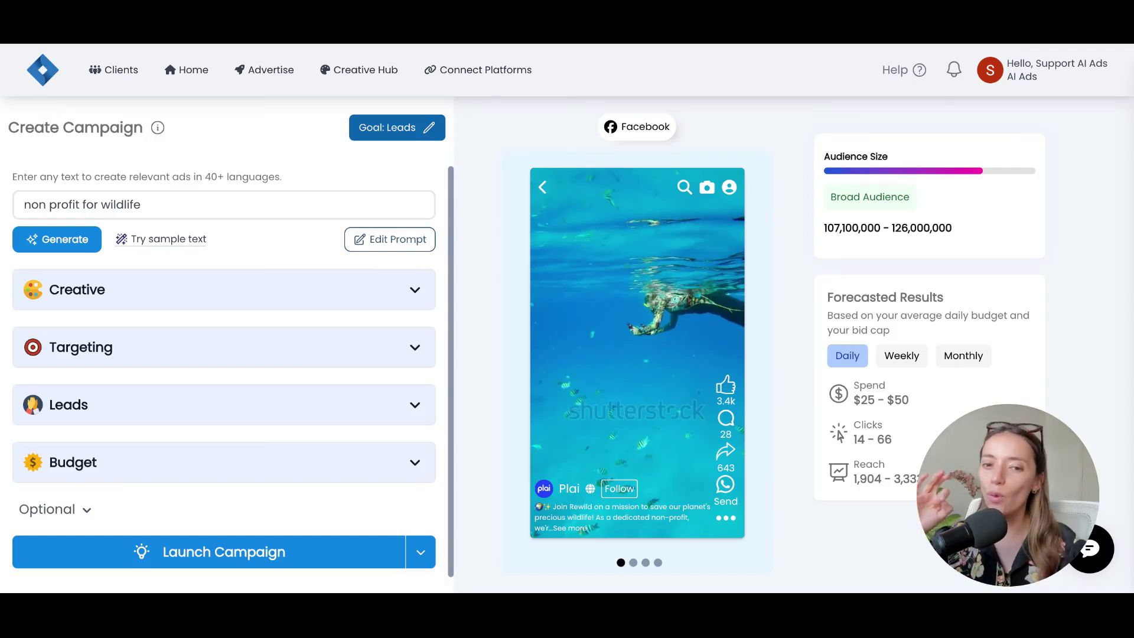
- Play each wildlife ad preview video, moving through the carousel slides to the sea turtle ad
click(638, 353)
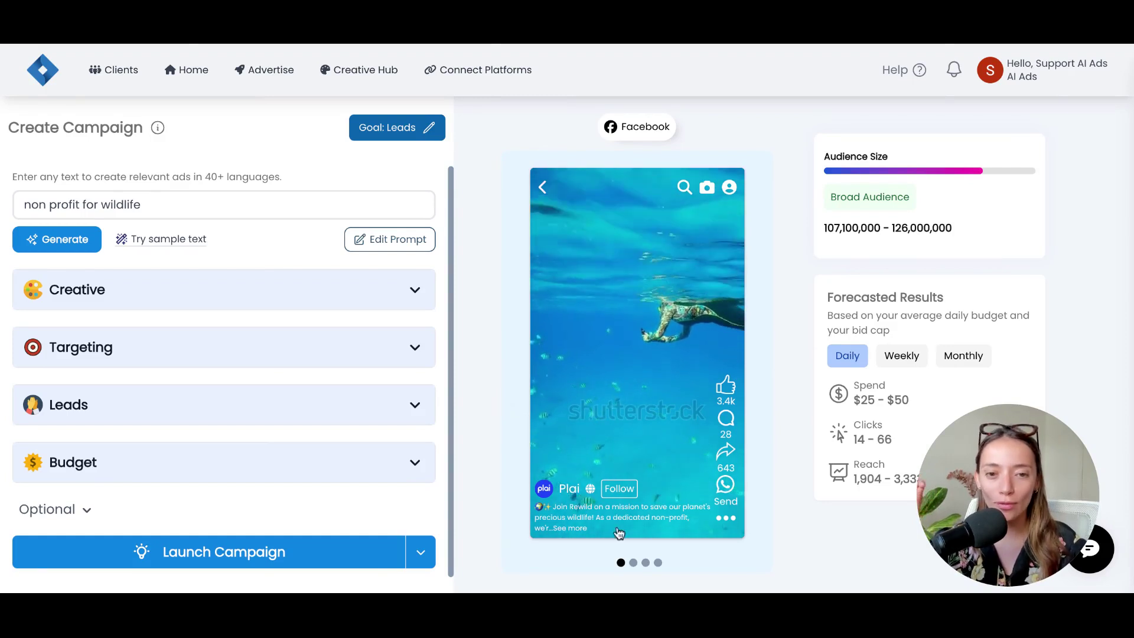
click(633, 564)
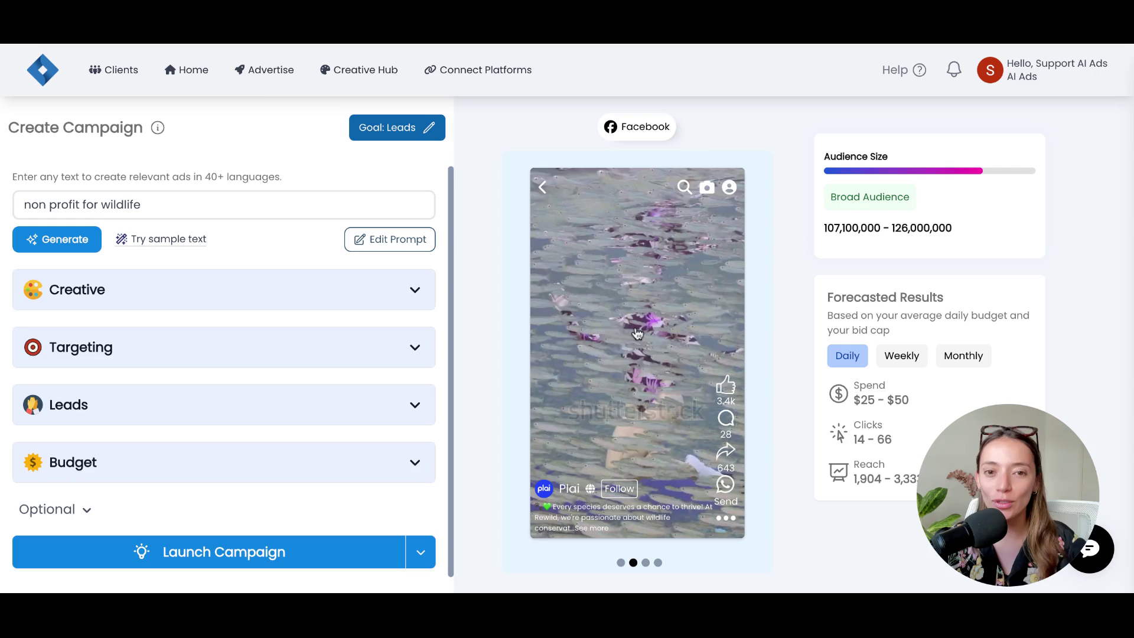
click(639, 350)
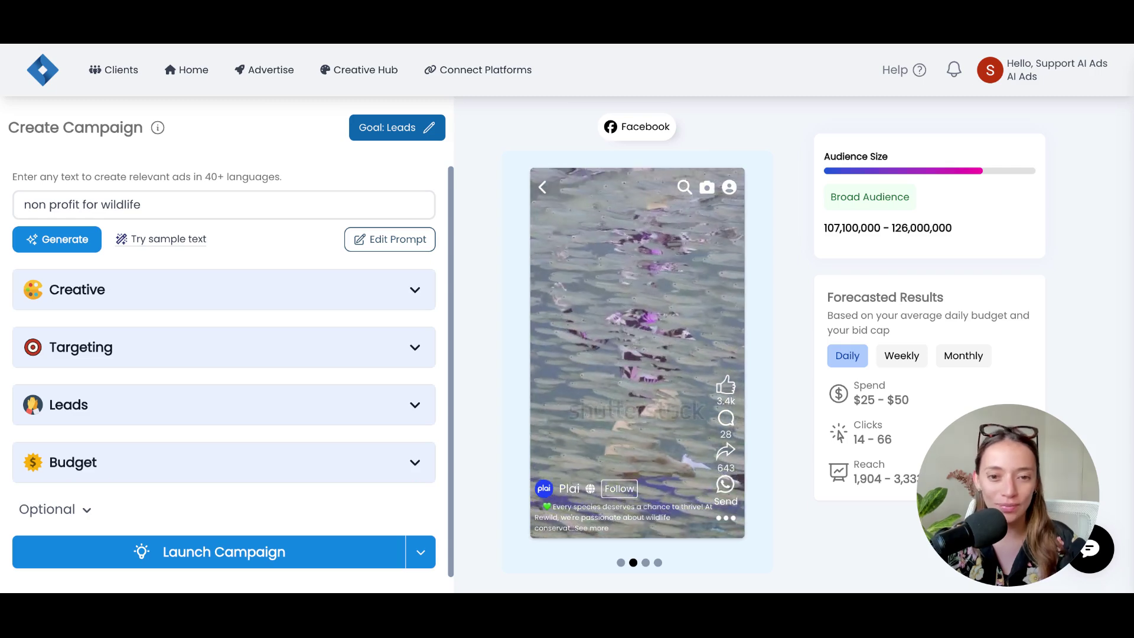
click(646, 564)
click(616, 370)
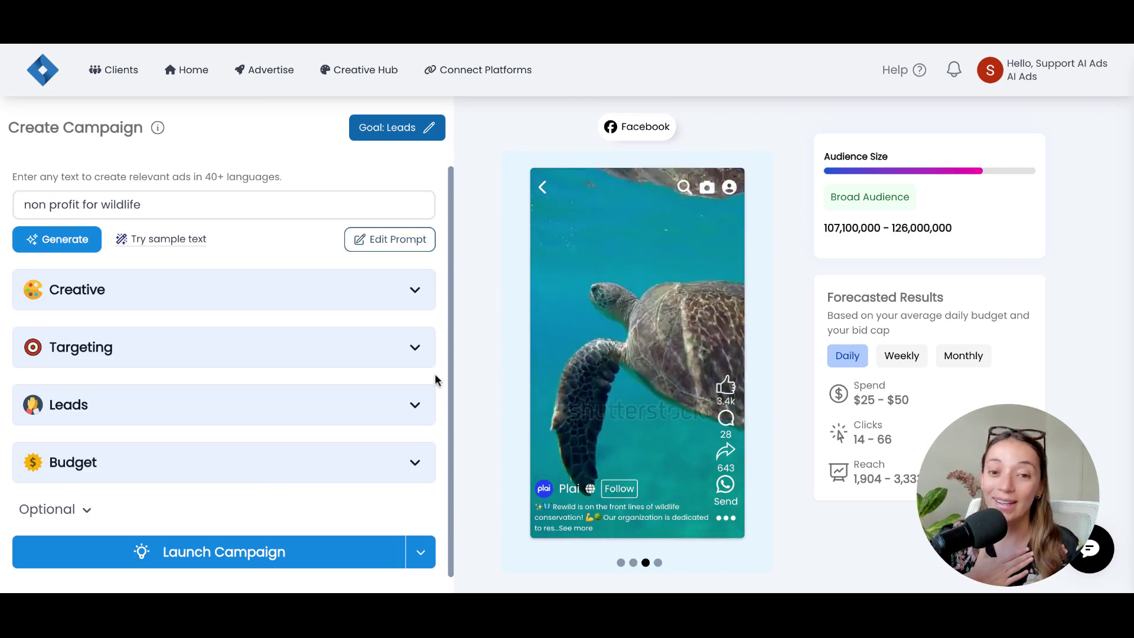
- Expand the Creative settings and scroll through the primary texts
click(341, 301)
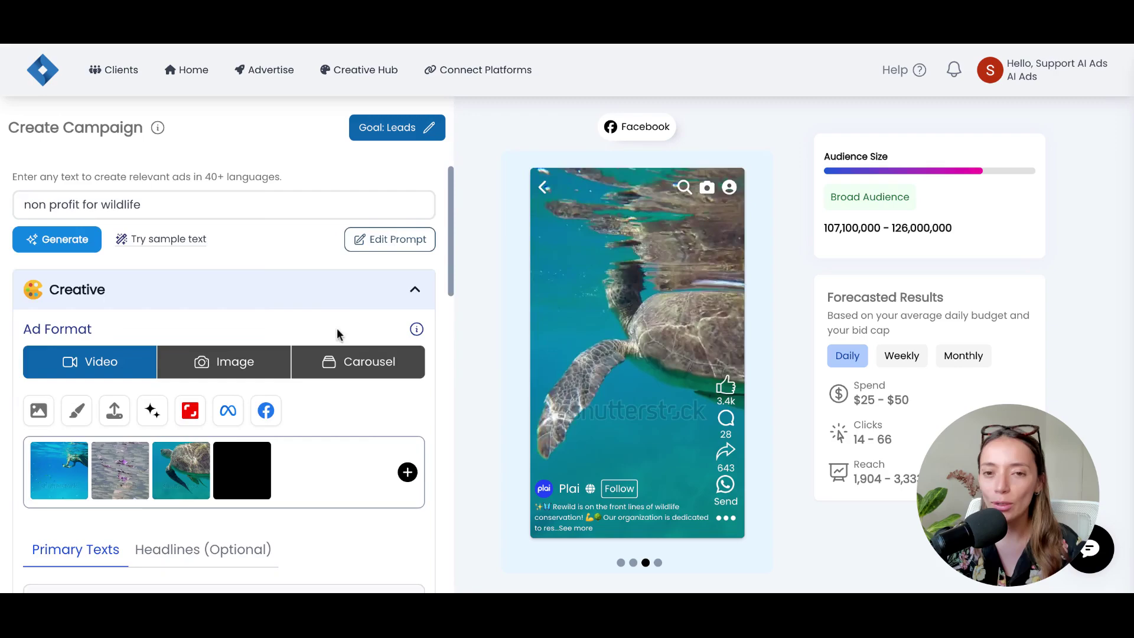
scroll(338, 328, down, 3)
scroll(341, 321, down, 3)
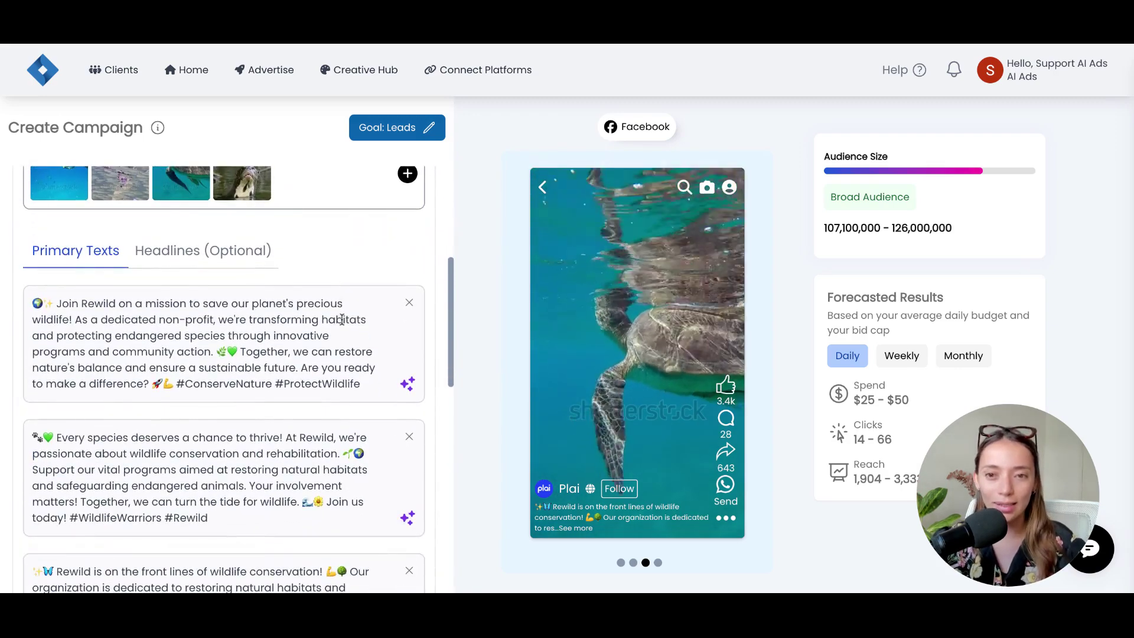
- View the headline variations and the AI rewrite Change Tone choices, then dismiss them
click(183, 258)
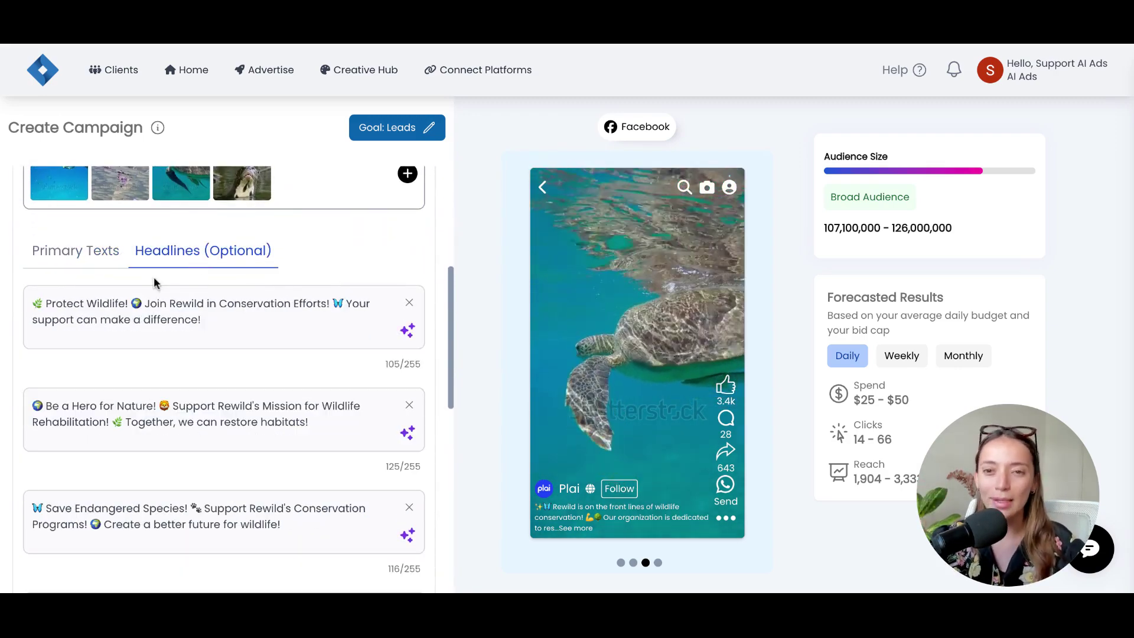
click(408, 331)
click(464, 291)
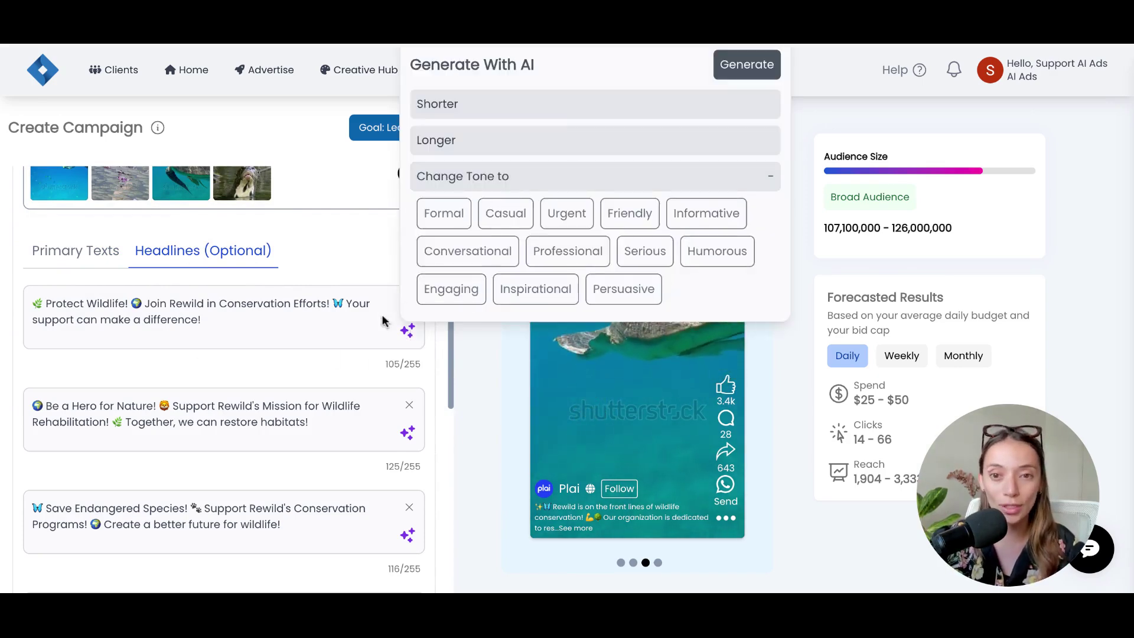
click(288, 238)
- Collapse Creative and expand Targeting to show the recommended social-cause interests
scroll(287, 231, up, 3)
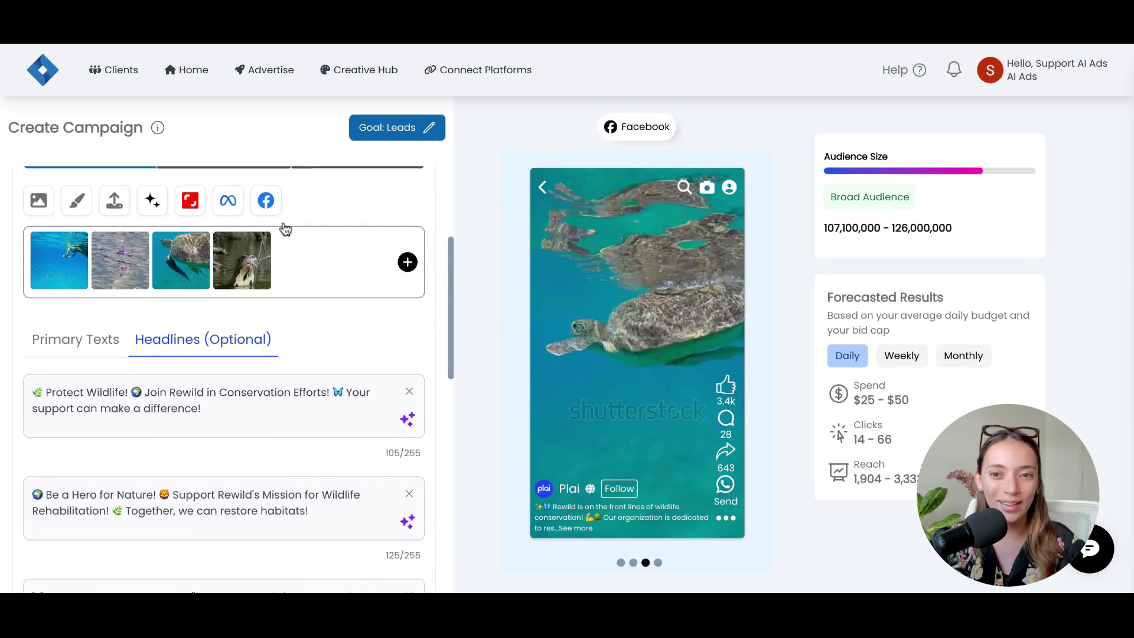
scroll(322, 200, up, 1)
scroll(342, 280, up, 3)
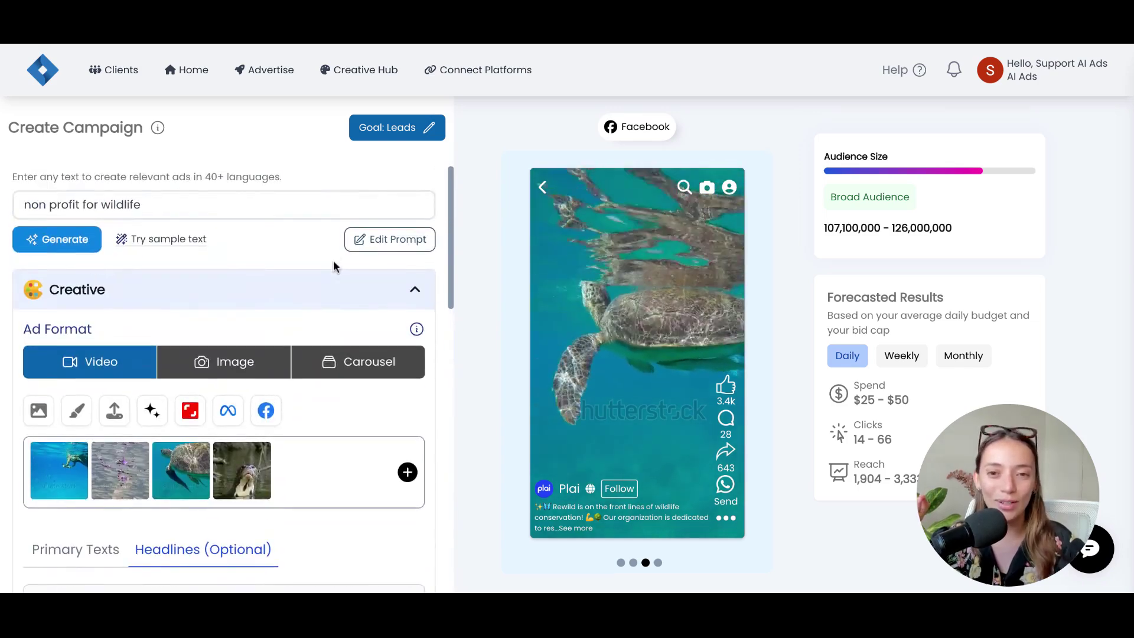
click(324, 289)
click(301, 347)
- Open the detailed targeting editor, close it again, and collapse the Targeting section
scroll(347, 452, down, 2)
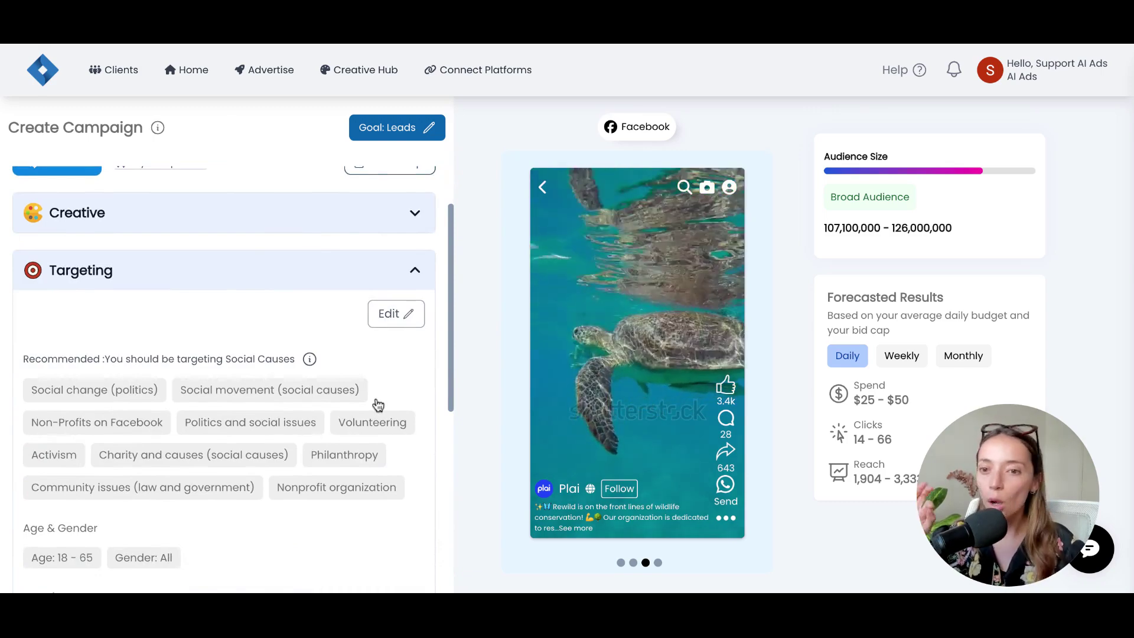
click(392, 321)
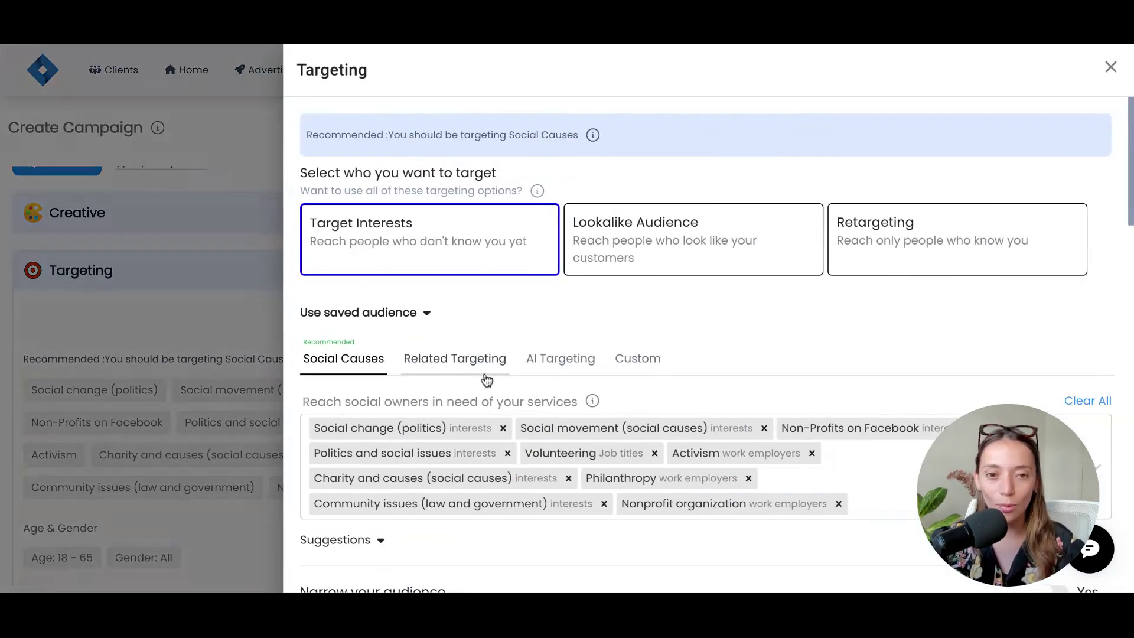
click(248, 329)
click(274, 284)
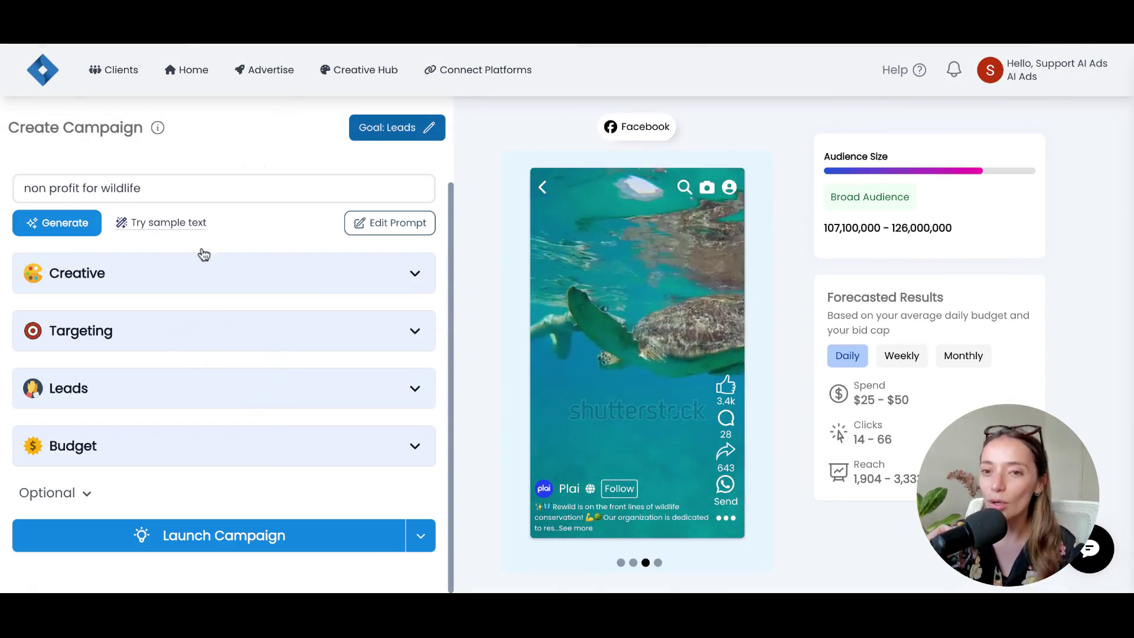
- From Advertise, choose the Meta card to load a fresh Create Campaign form
click(257, 71)
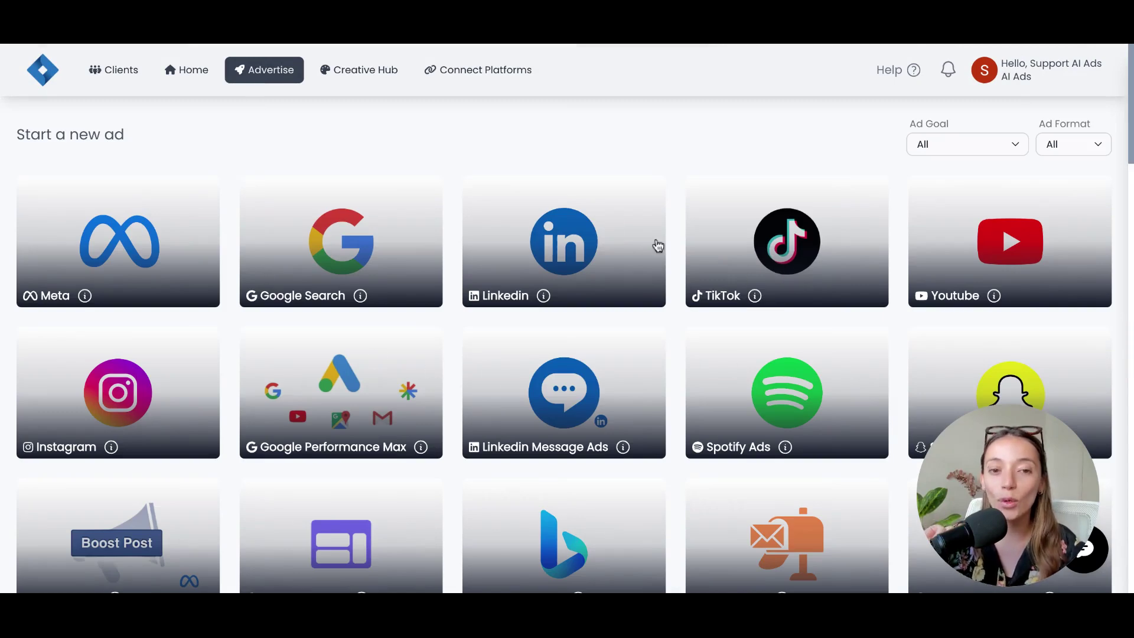
scroll(665, 380, down, 3)
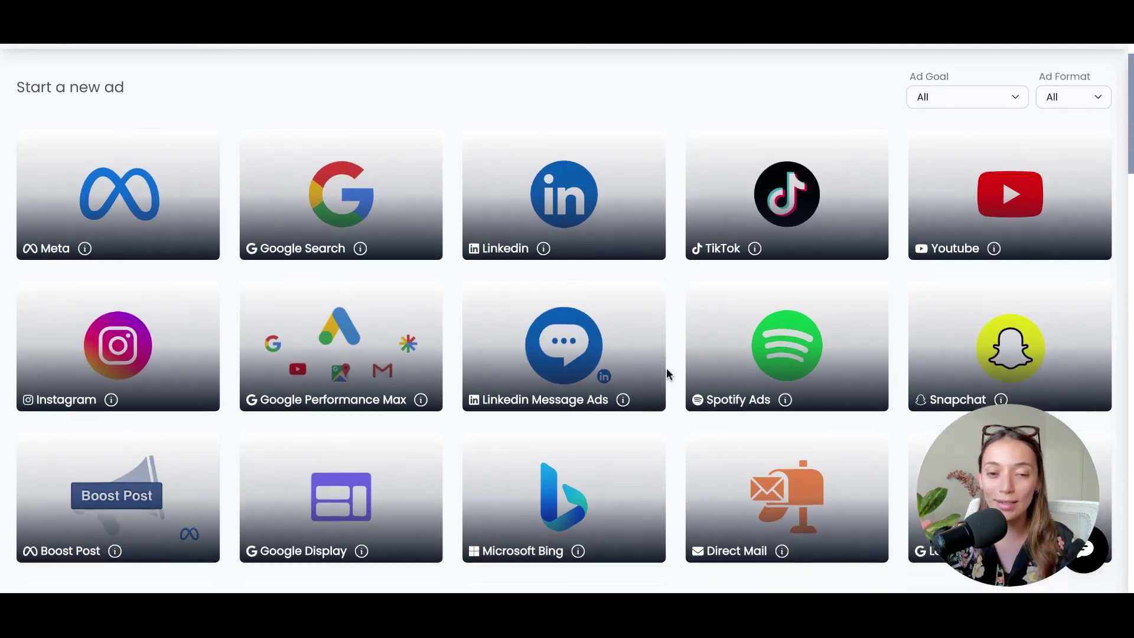
scroll(667, 369, up, 2)
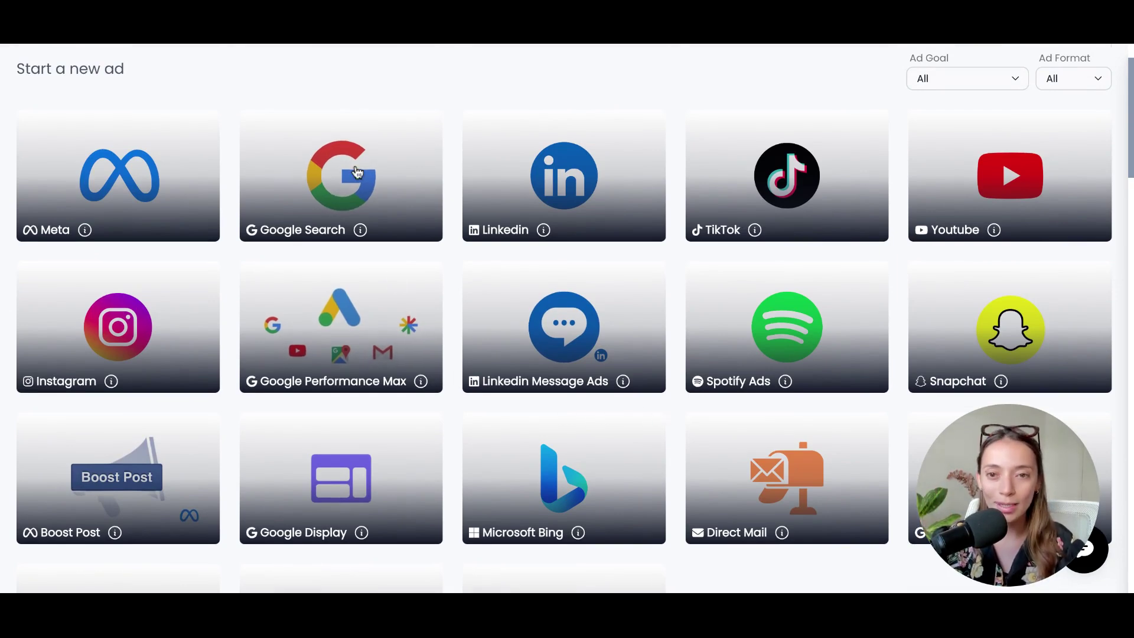
click(157, 174)
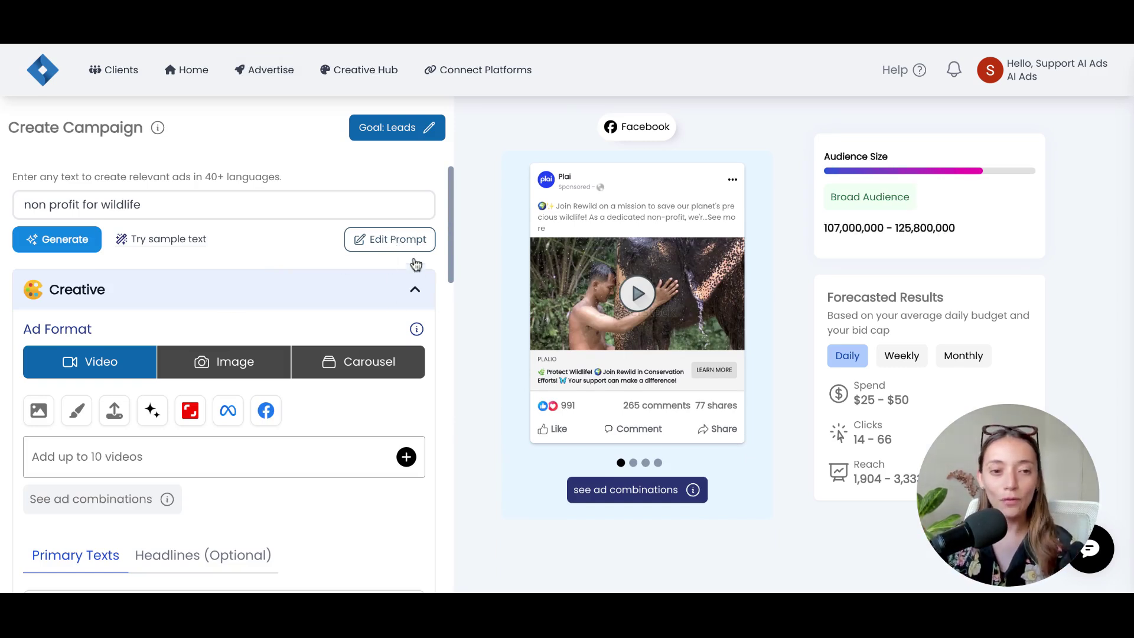
- In Edit Prompt, replace the Website with the pasted Cool Air landing page URL
click(381, 242)
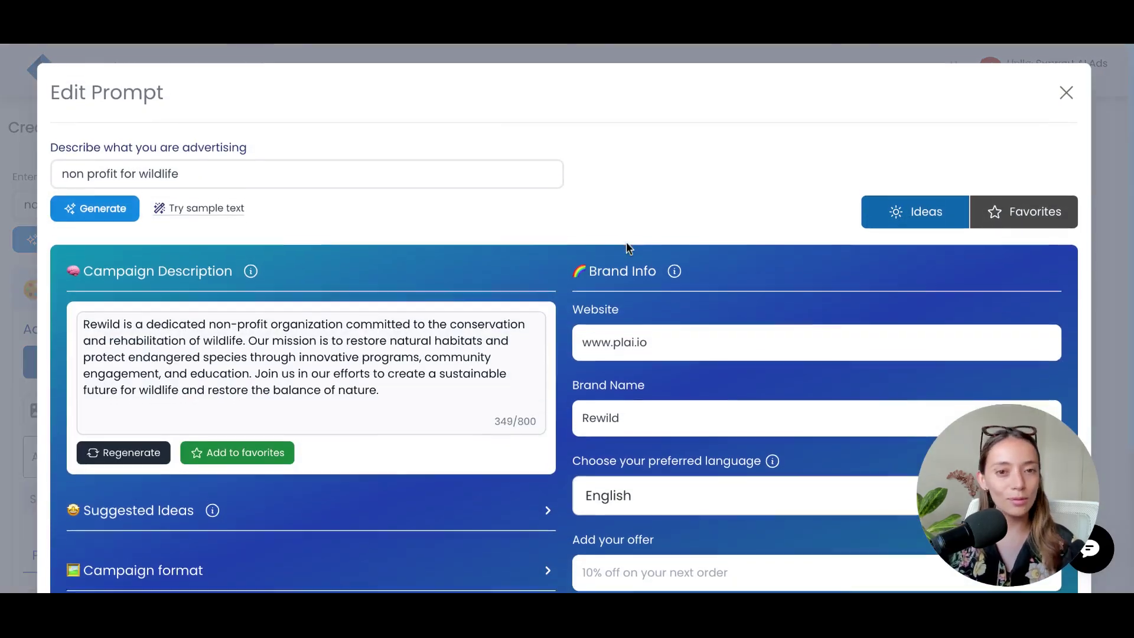
scroll(631, 254, down, 3)
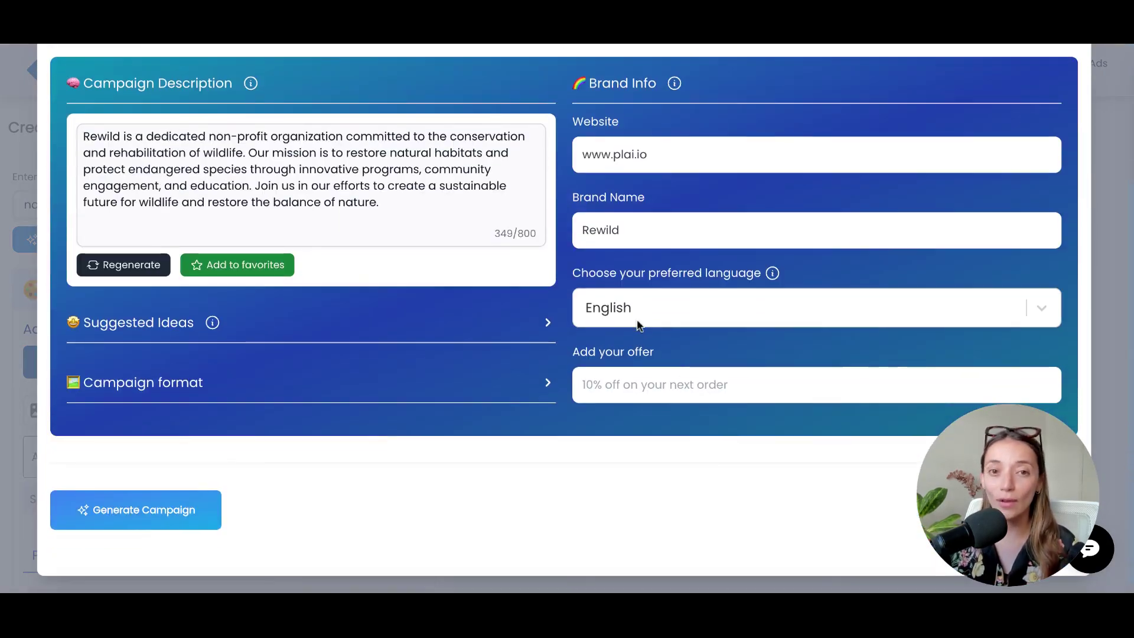
scroll(638, 325, up, 1)
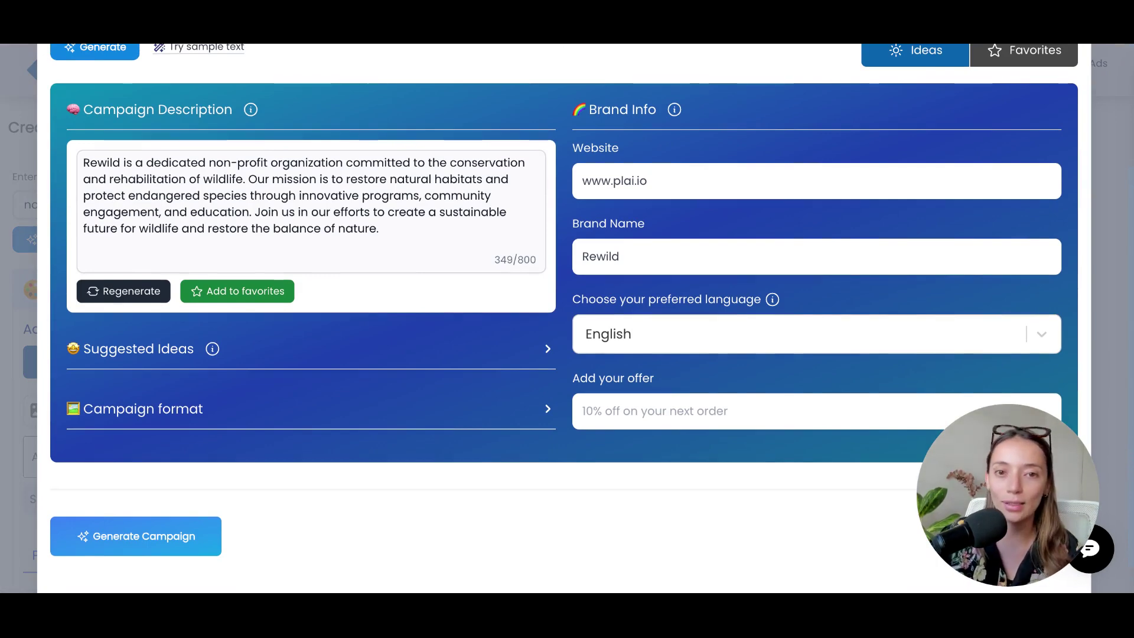
key(Tab)
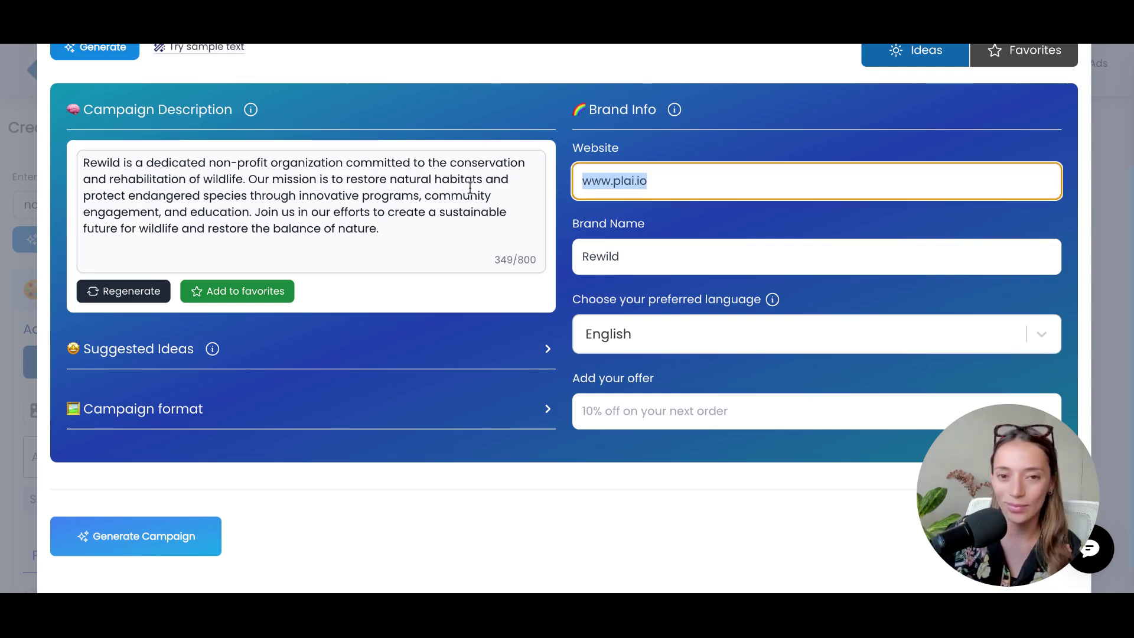
key(ctrl+v)
key(Tab)
- Enter 'Cool Air' as the brand name and select the advertising description text
text(C)
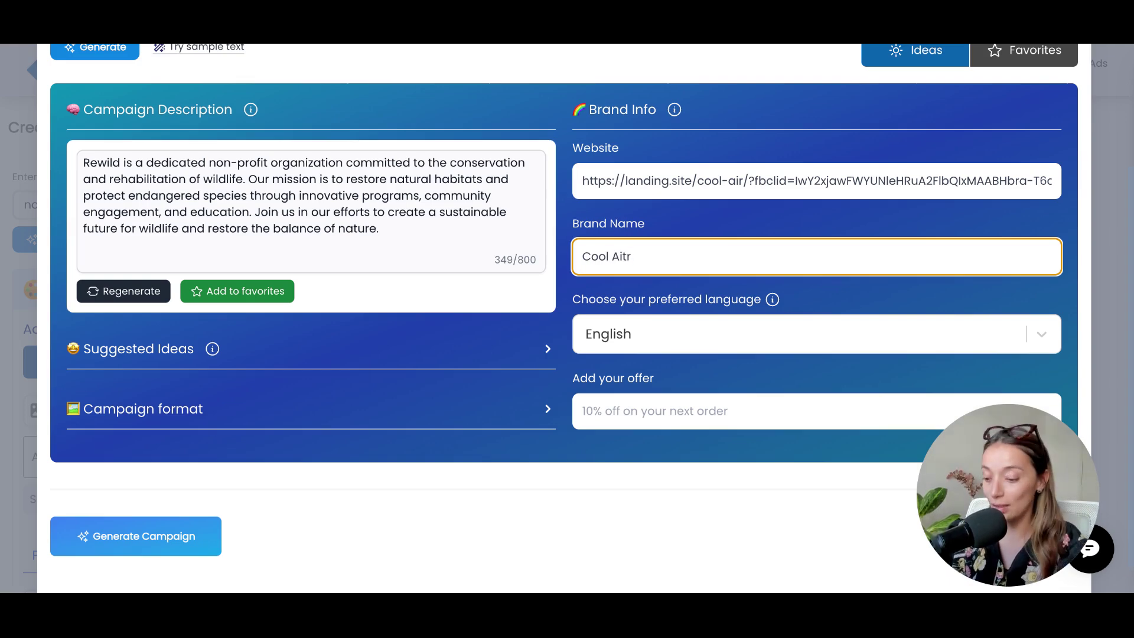
scroll(303, 132, up, 3)
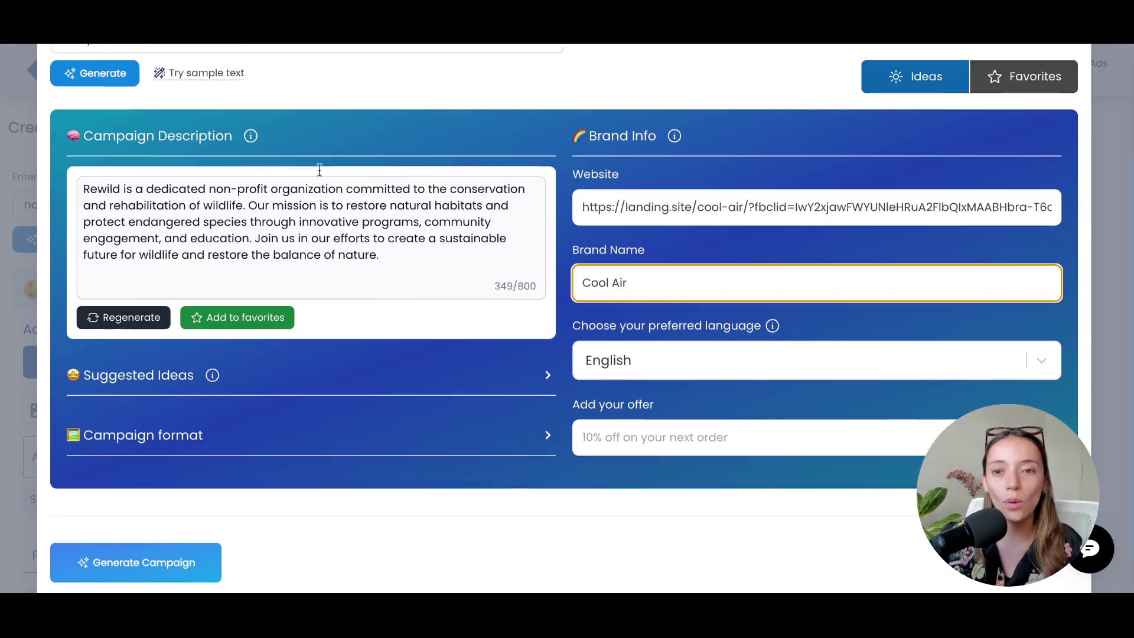
drag(295, 146, 2, 138)
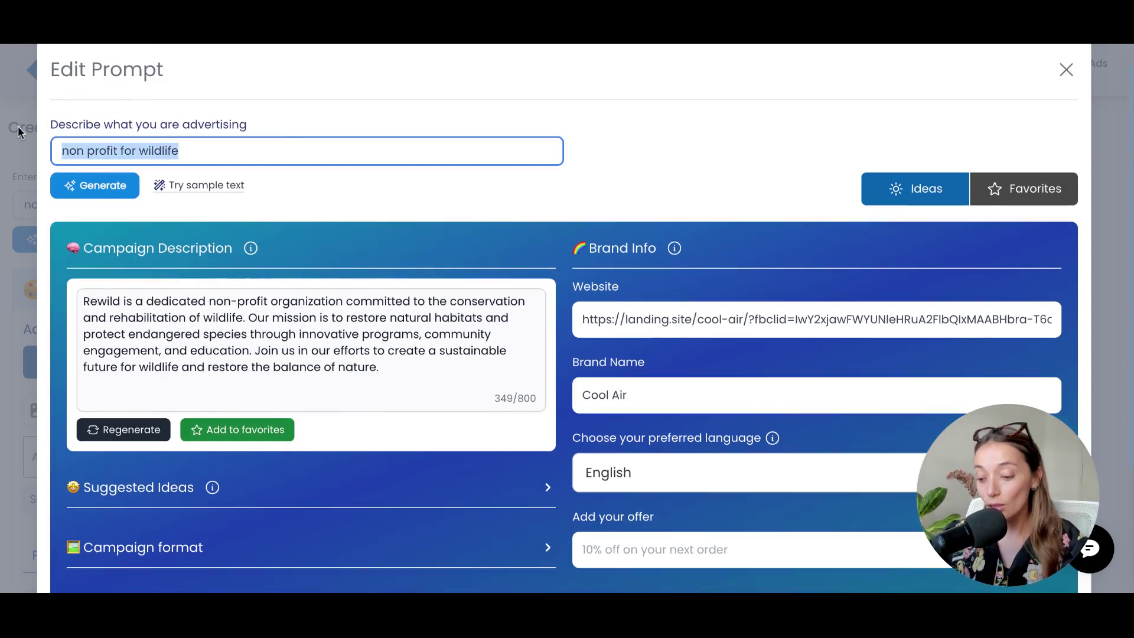
- Replace the advertising description with 'hvac solution focusing in ac', correcting the typo
key(BackSpace)
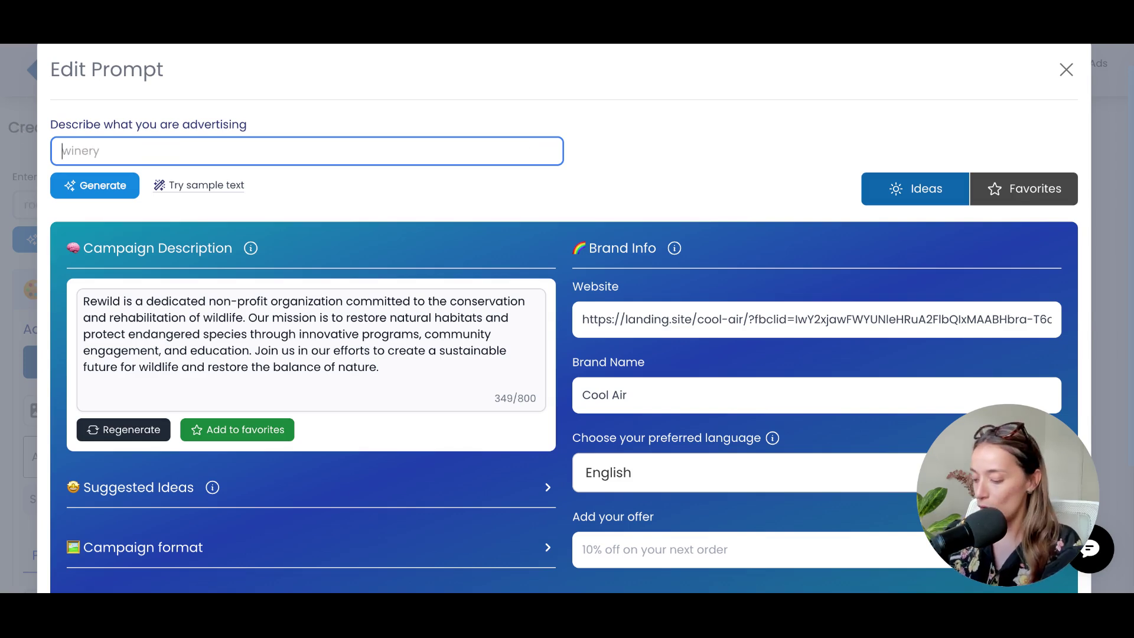
text(hvac )
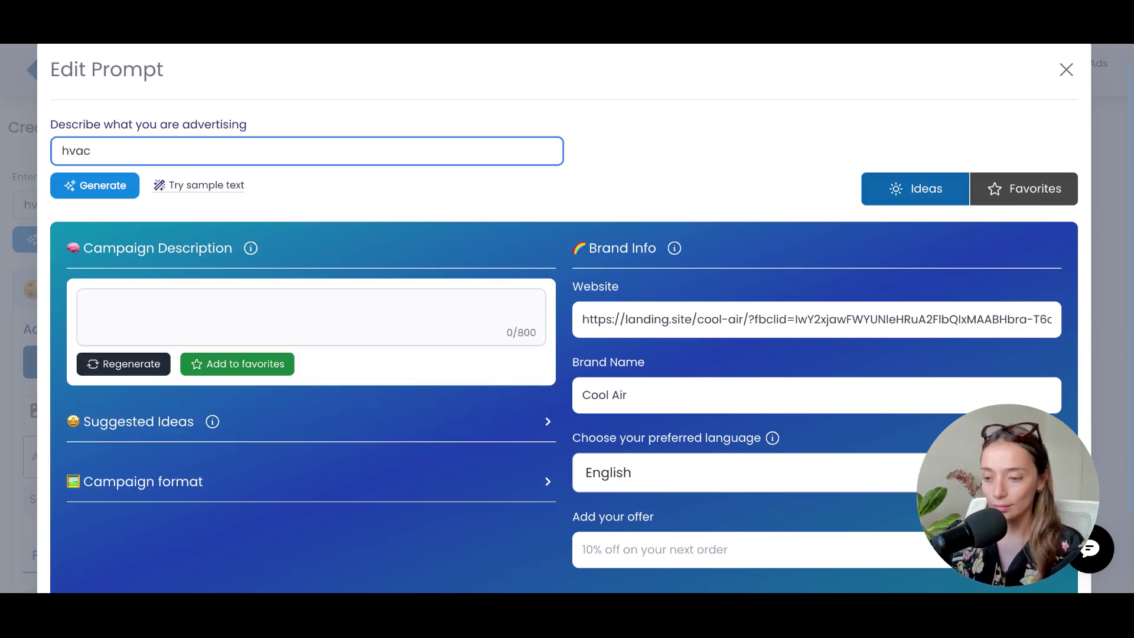
text(sol)
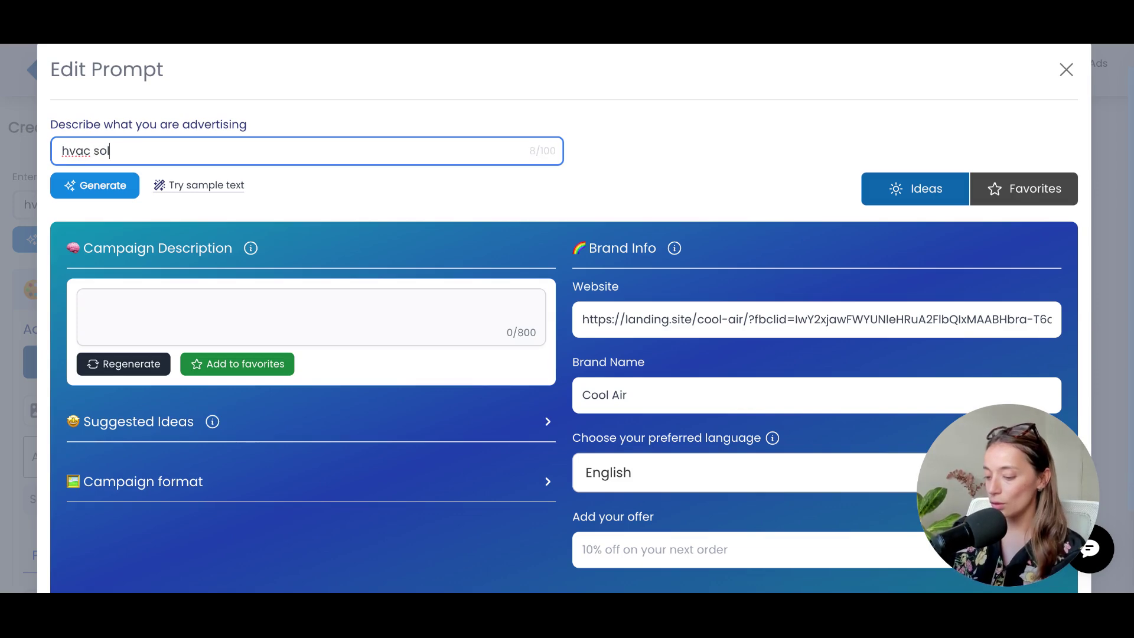
text(ution socu)
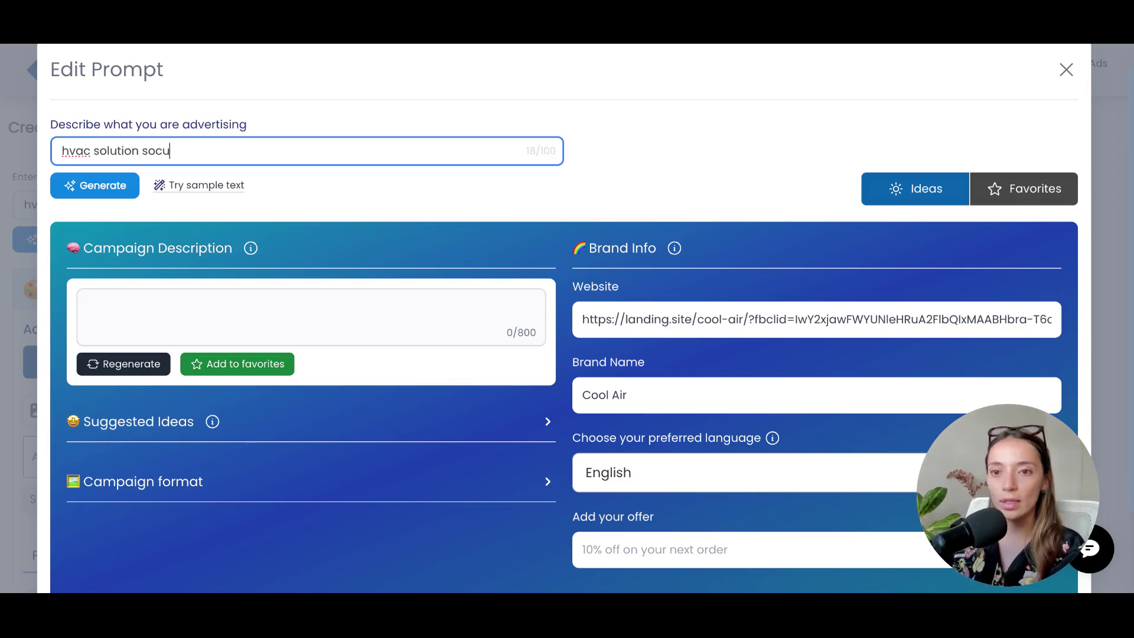
key(BackSpace)
key(BackSpace)
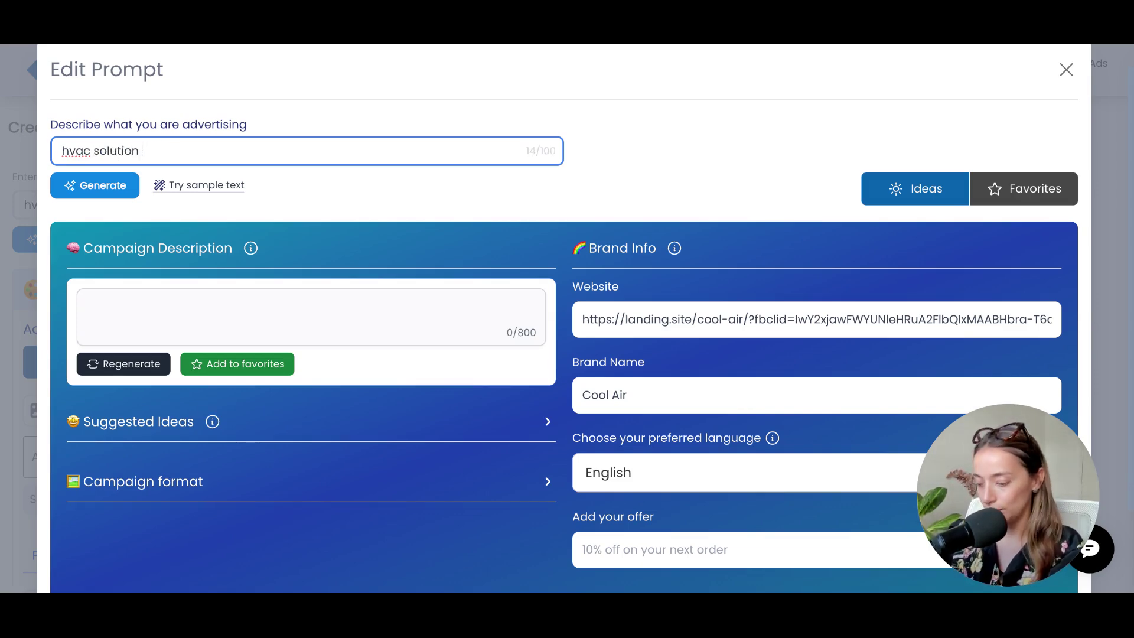
text(ocusing )
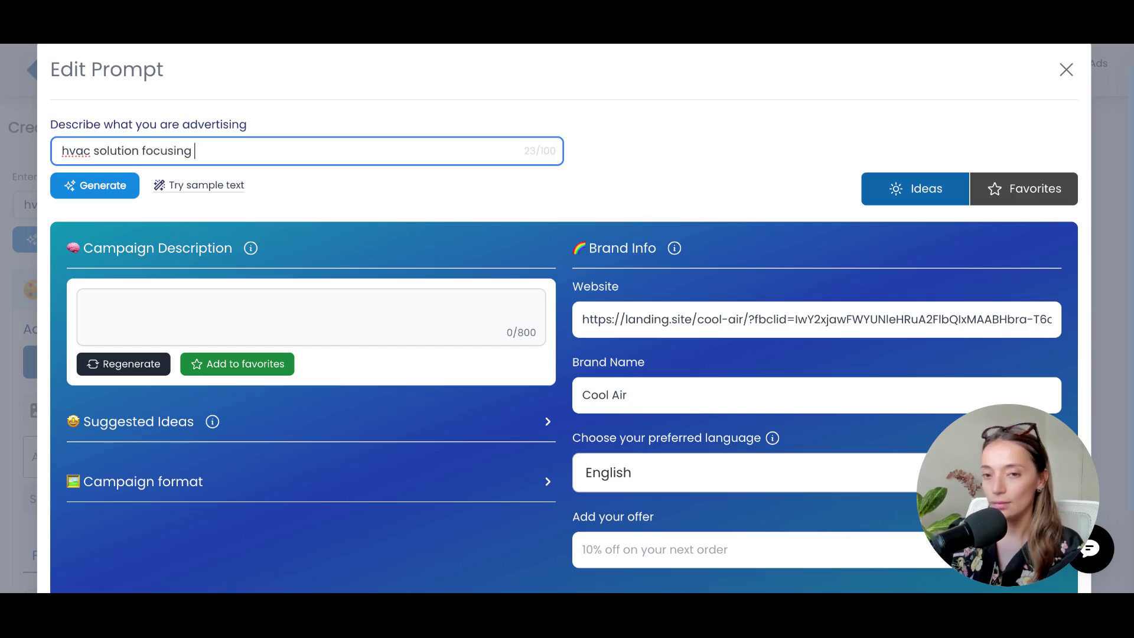
text(in ac)
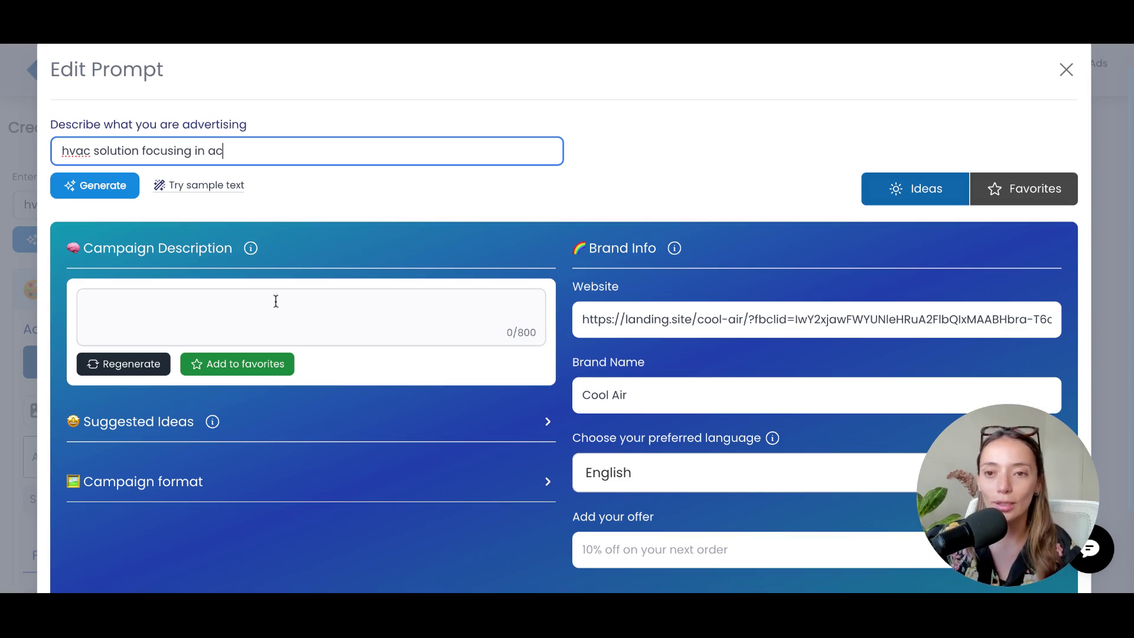
- Generate a campaign description from the HVAC prompt and review it
click(110, 186)
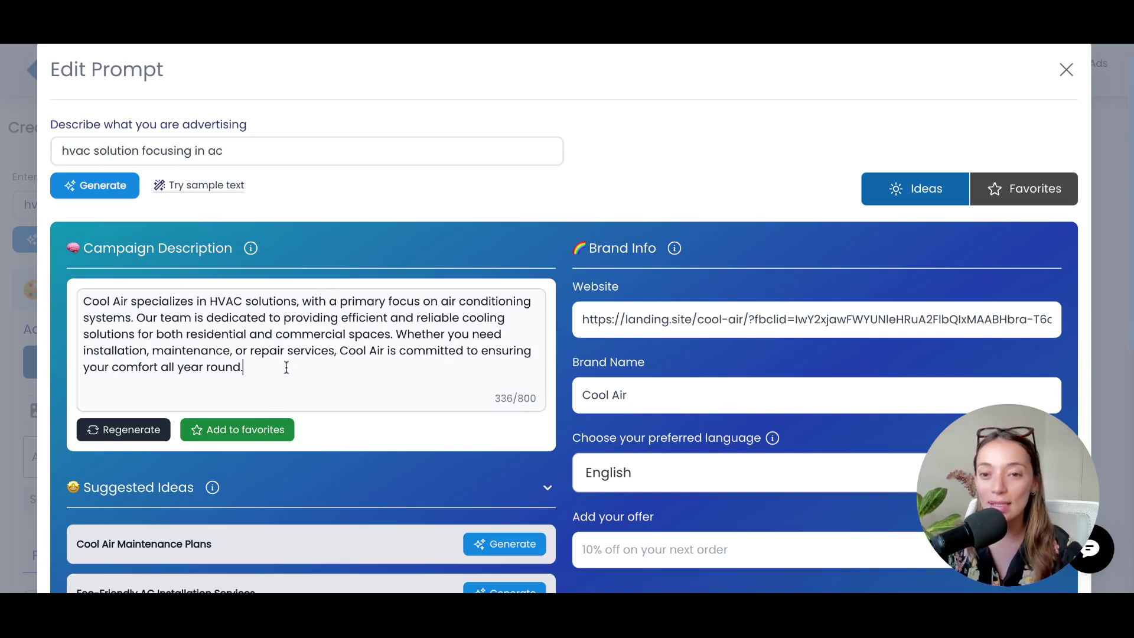
scroll(325, 320, down, 4)
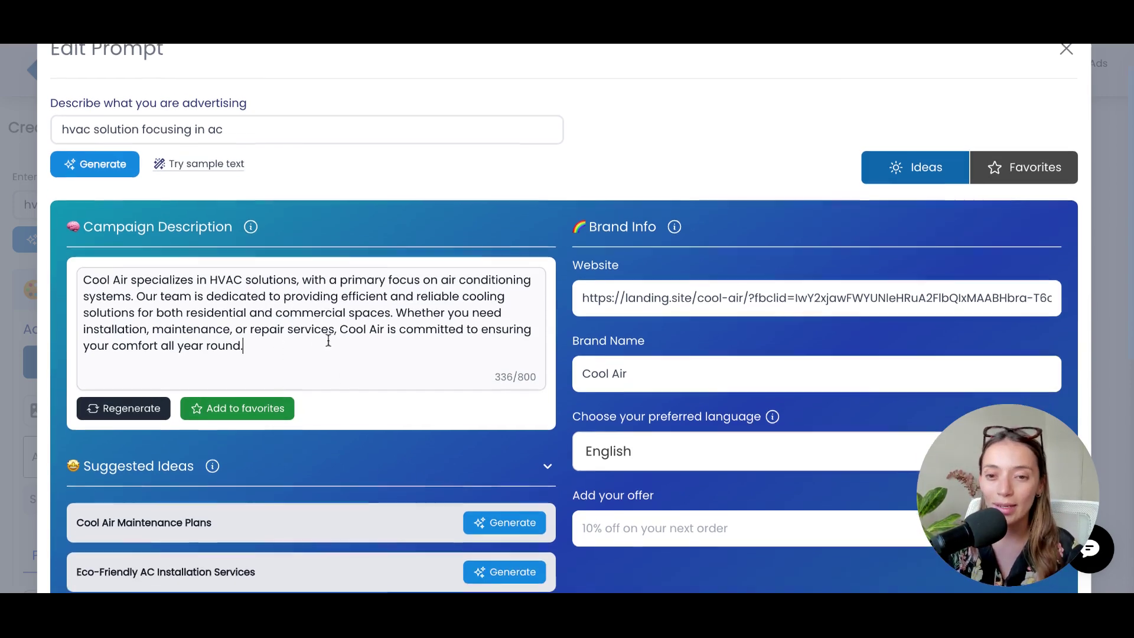
scroll(382, 372, down, 1)
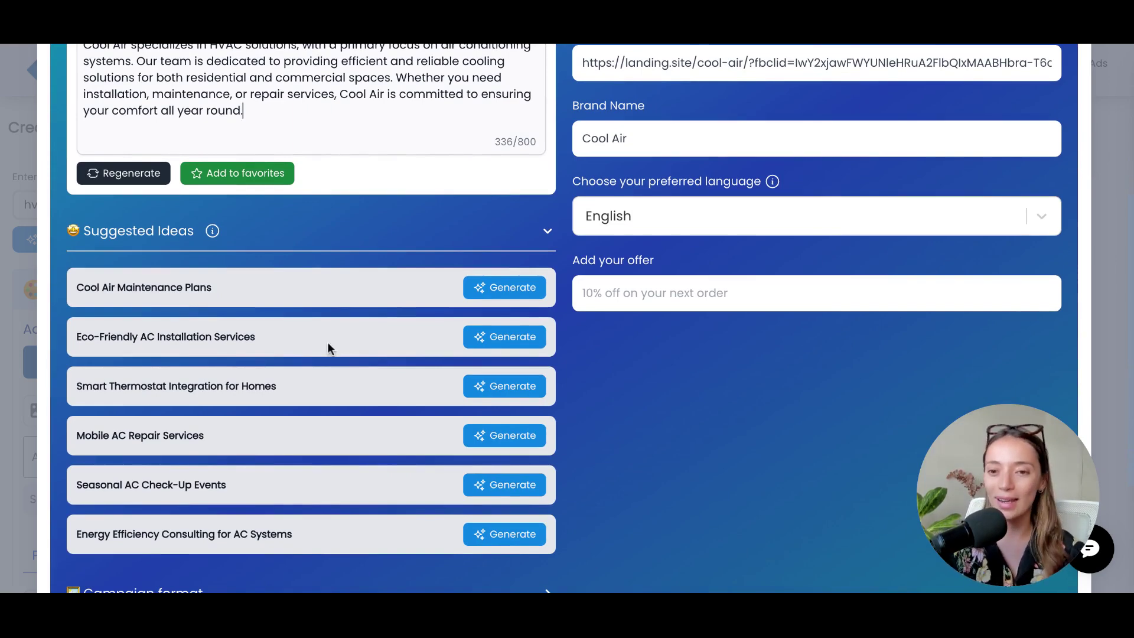
scroll(293, 428, up, 1)
scroll(292, 426, up, 5)
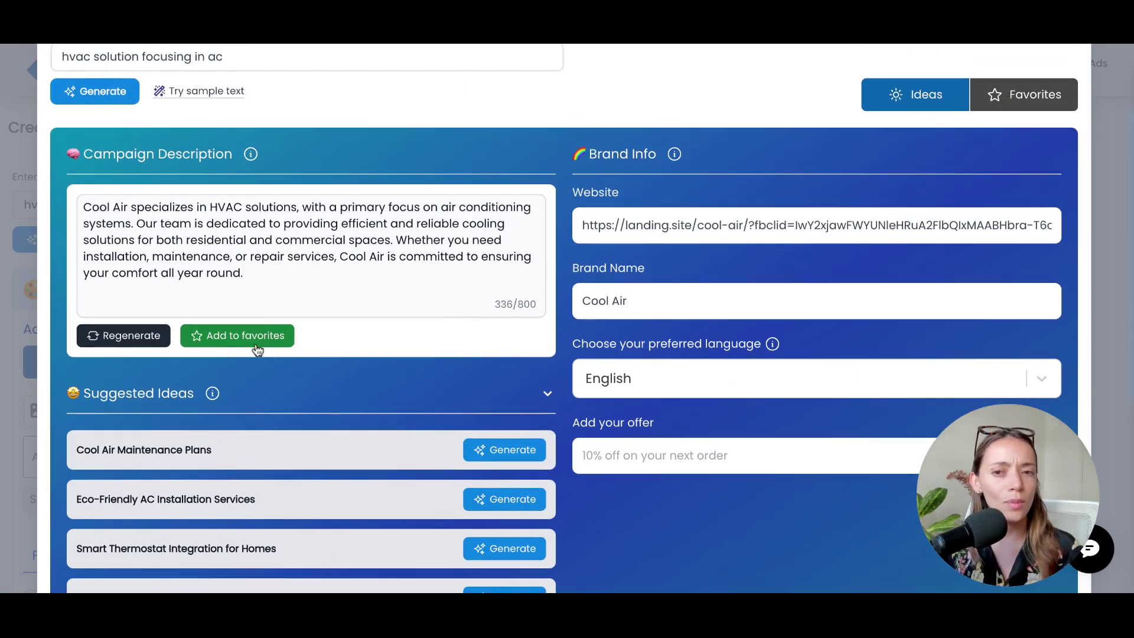
- Save the description to favorites and generate the Cool Air campaign ads
click(258, 348)
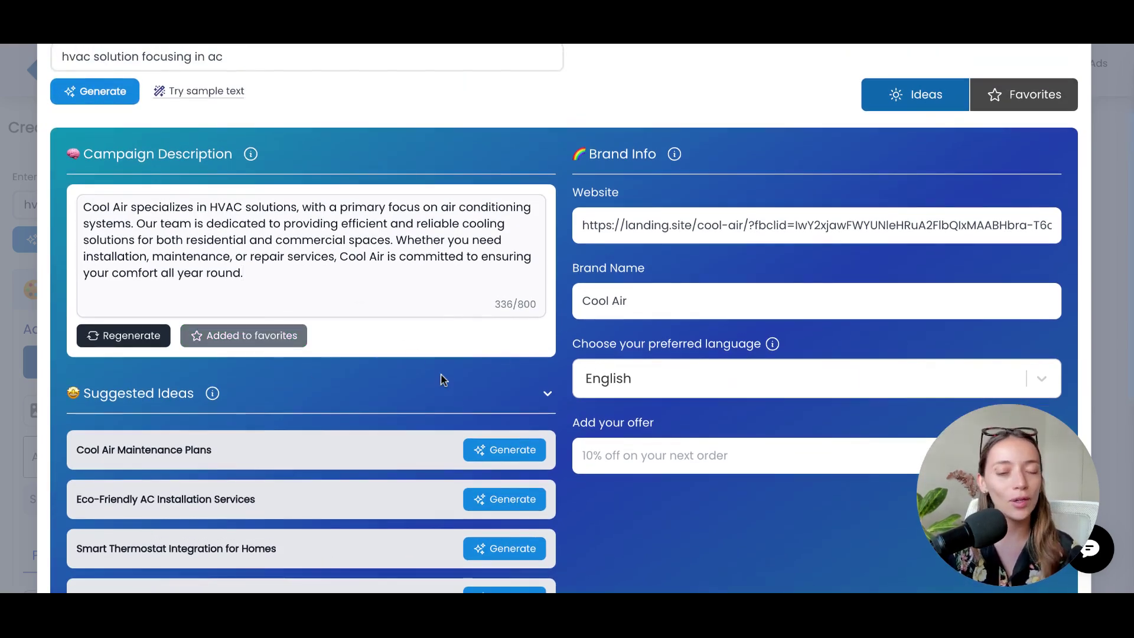
scroll(443, 384, down, 6)
click(155, 503)
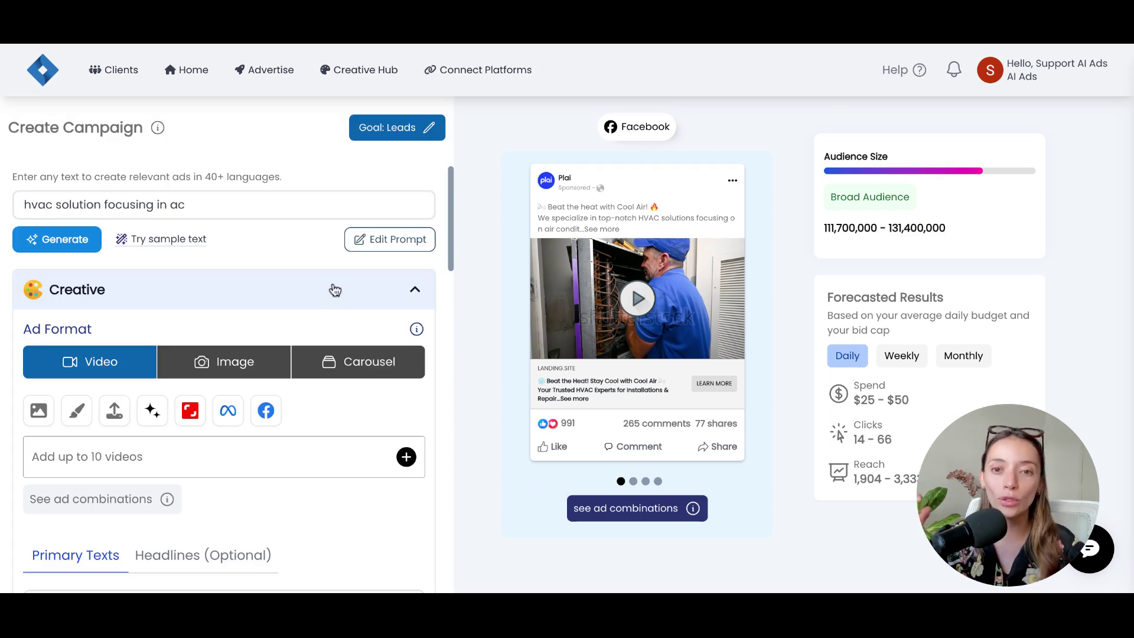
- Fold away the Creative and Leads sections, then reopen Creative
click(335, 291)
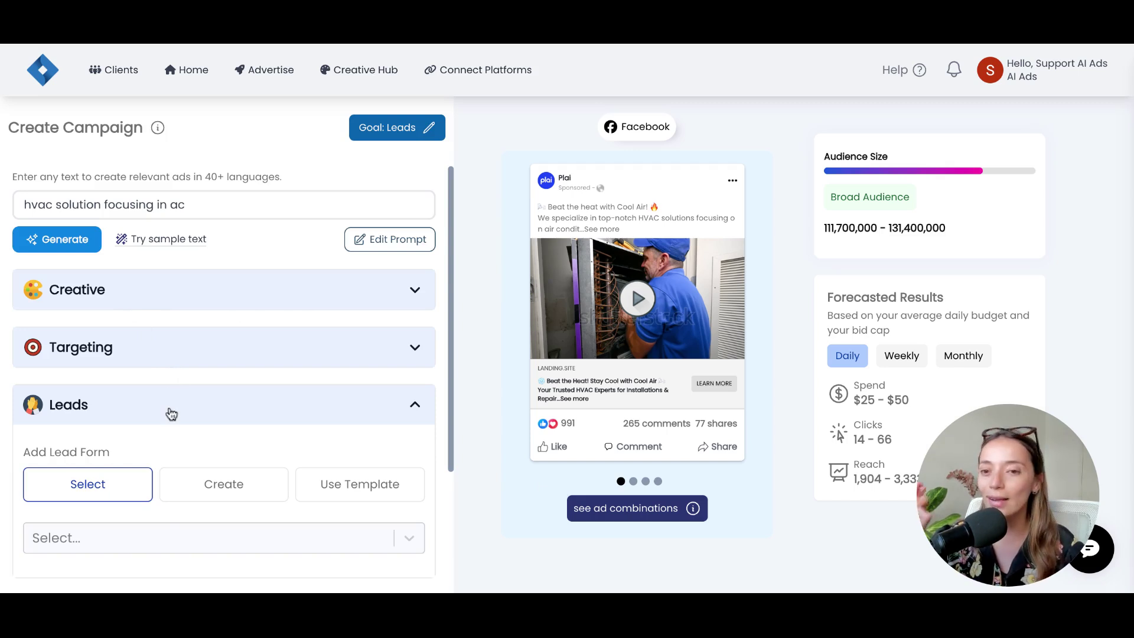
click(271, 411)
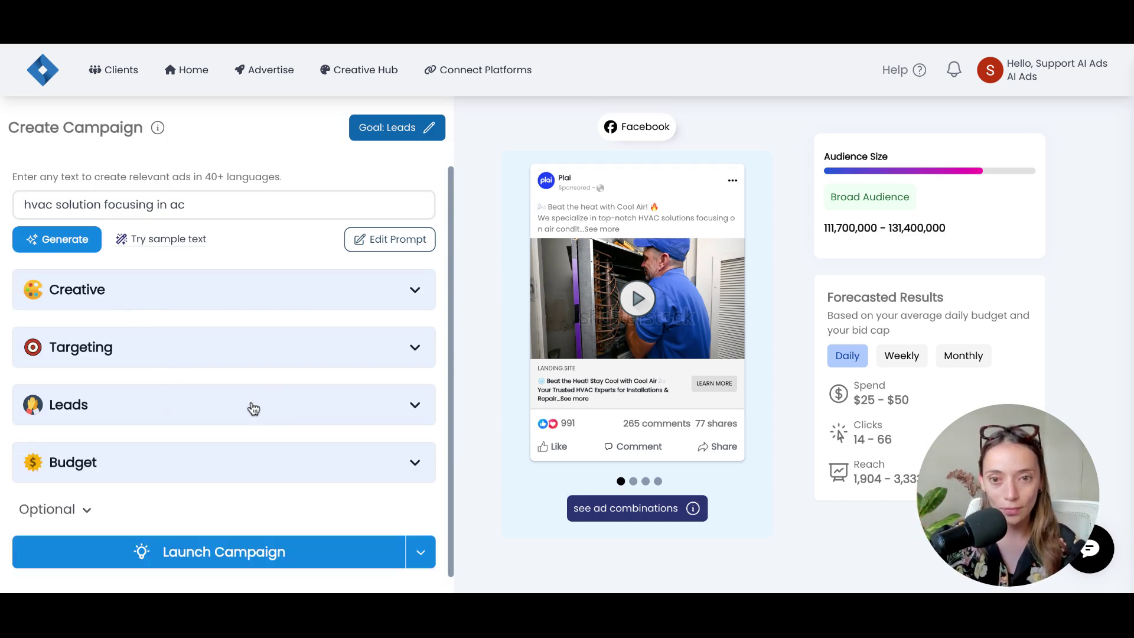
click(281, 298)
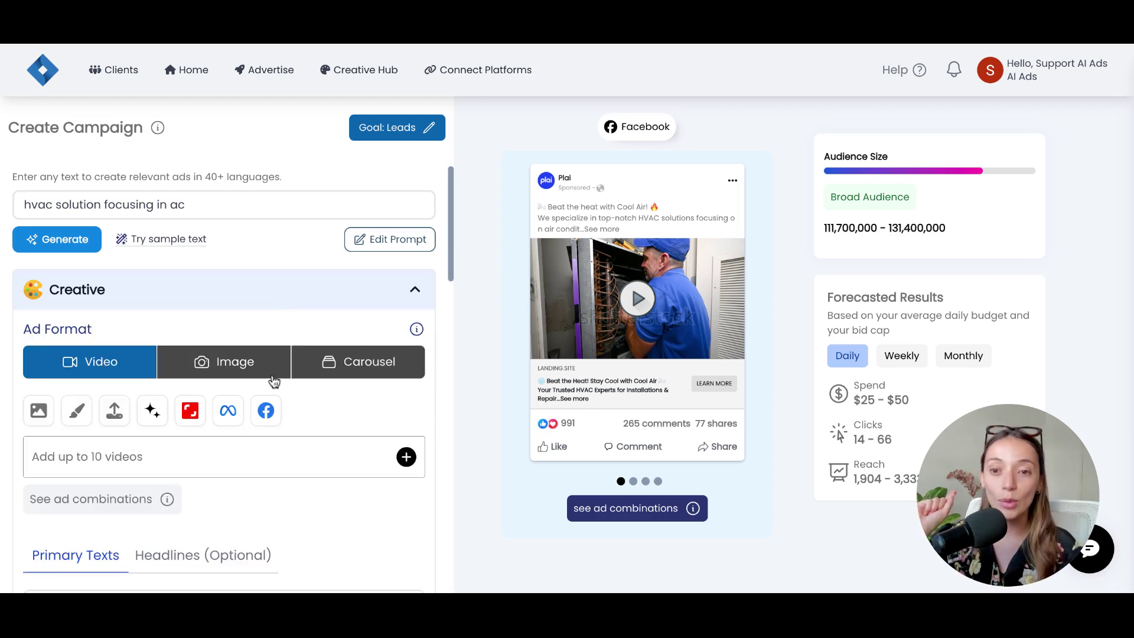
- Play the Cool Air ad preview videos, stepping through the second and third variations
click(658, 295)
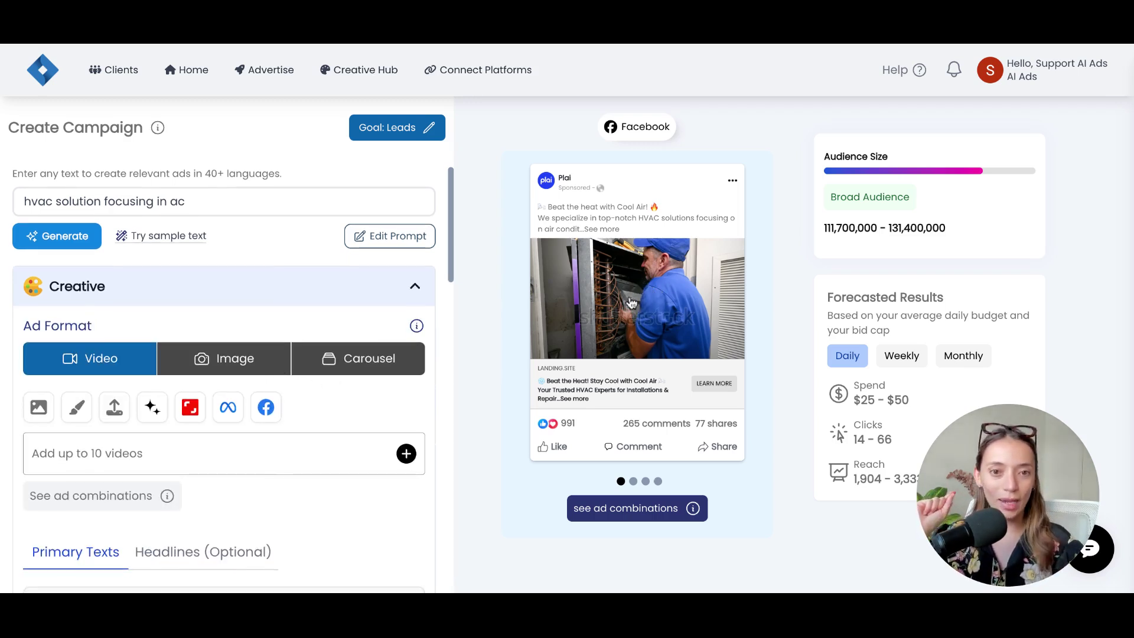
click(633, 481)
click(640, 302)
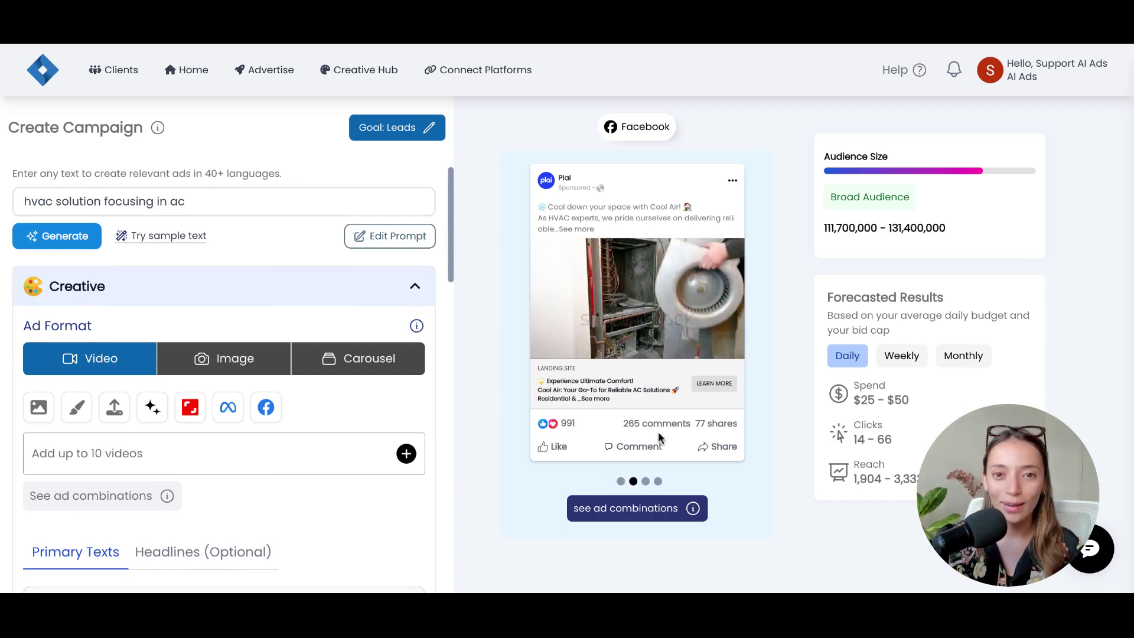
click(645, 481)
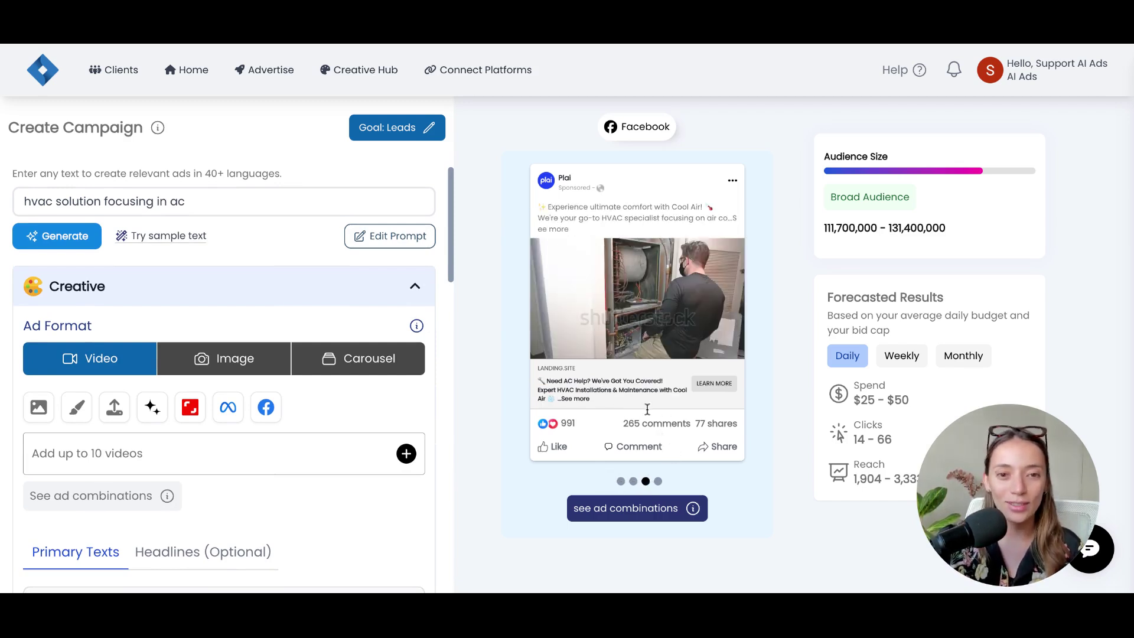
- Open the ad combinations grid, scroll through the Cool Air ads, and close it
click(642, 522)
scroll(583, 348, down, 8)
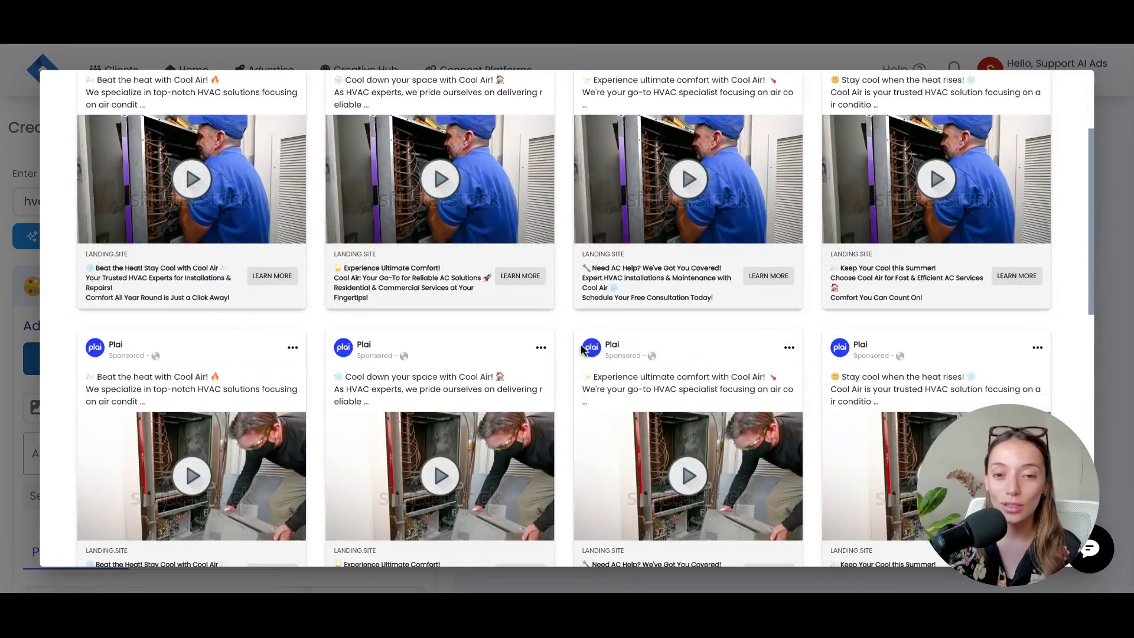
scroll(582, 347, down, 3)
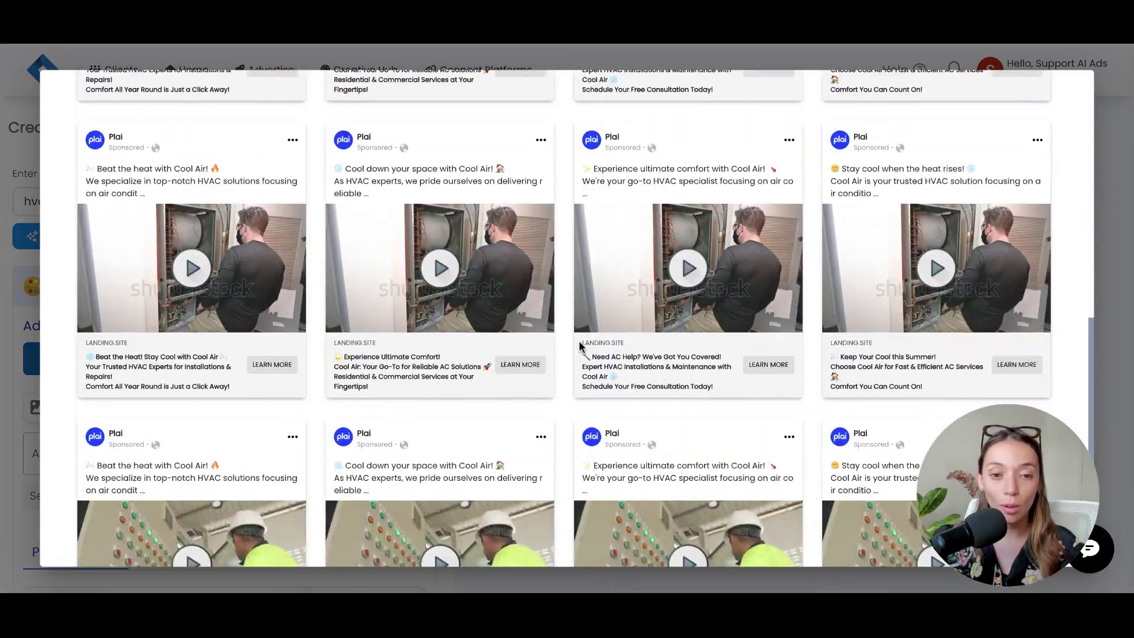
scroll(868, 292, up, 10)
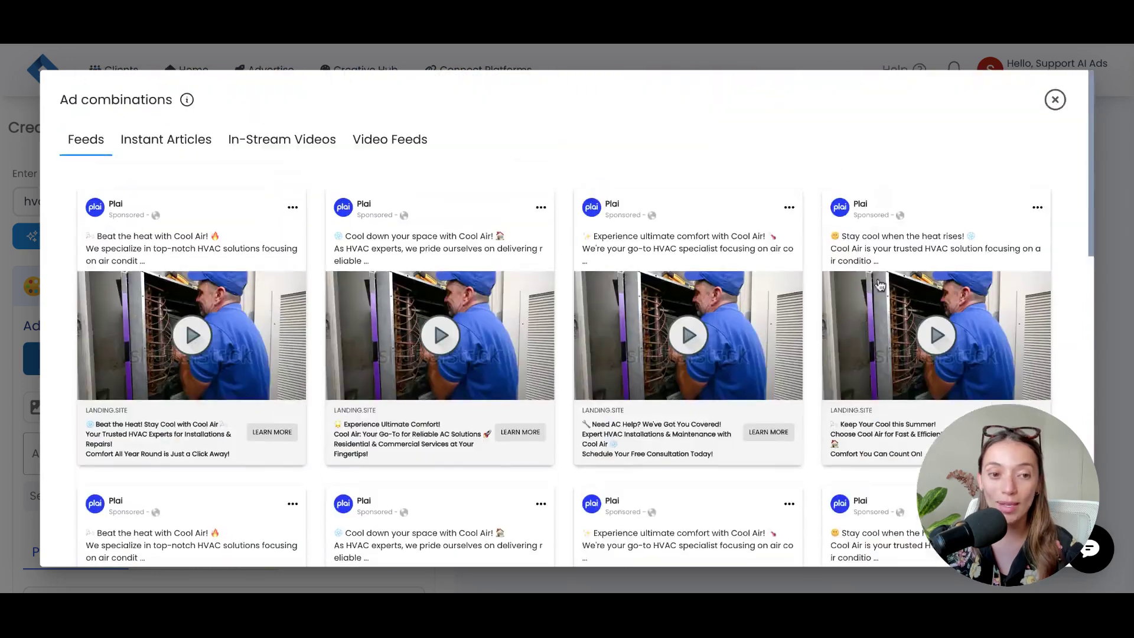
click(1055, 100)
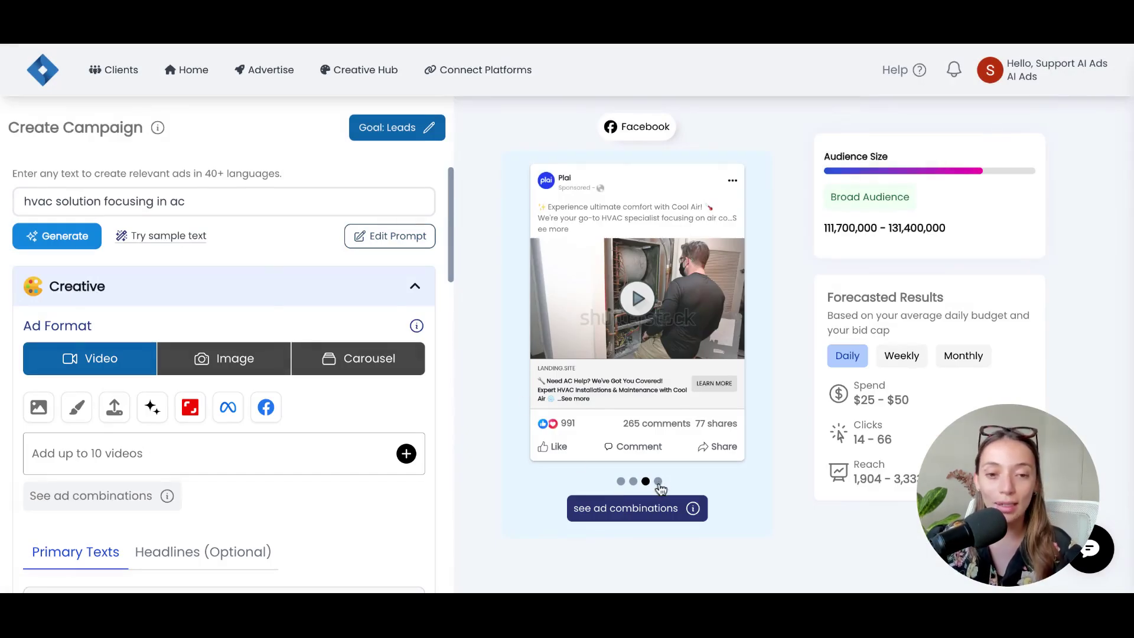
scroll(250, 342, down, 1)
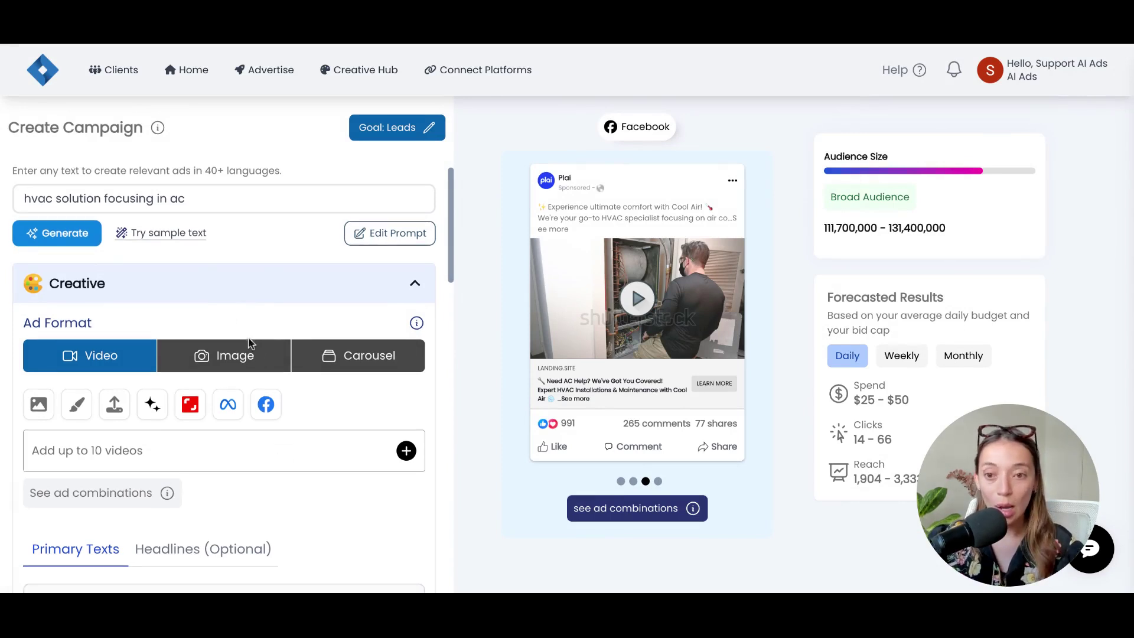
- Start a new design in the design studio, browse audio, image and text elements, then exit
click(81, 412)
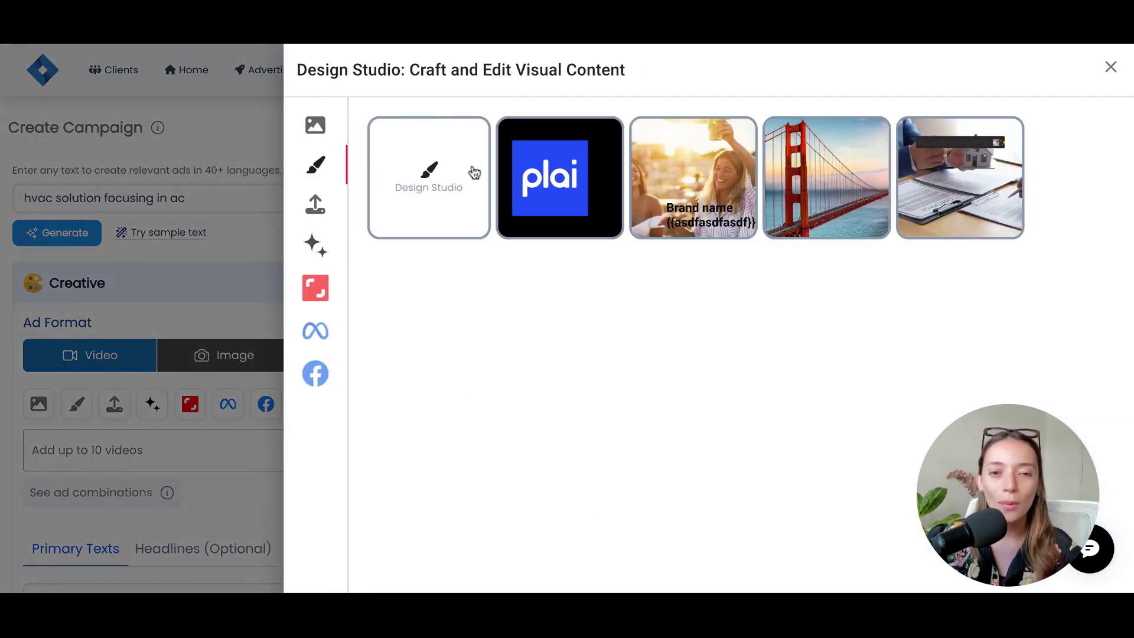
click(436, 183)
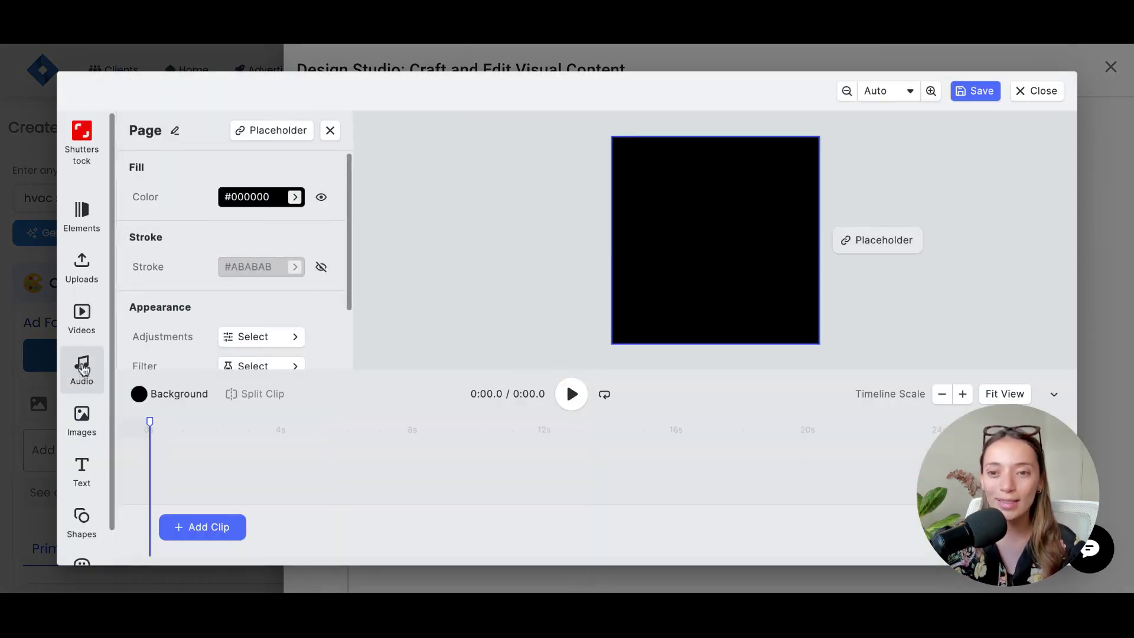
click(83, 369)
click(81, 434)
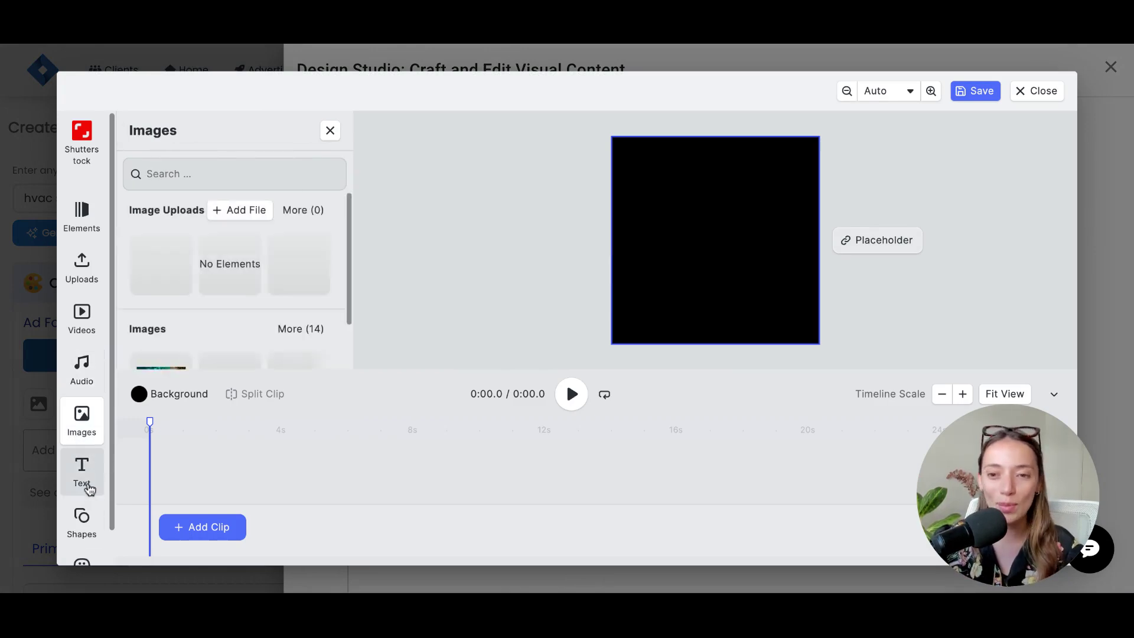
click(83, 473)
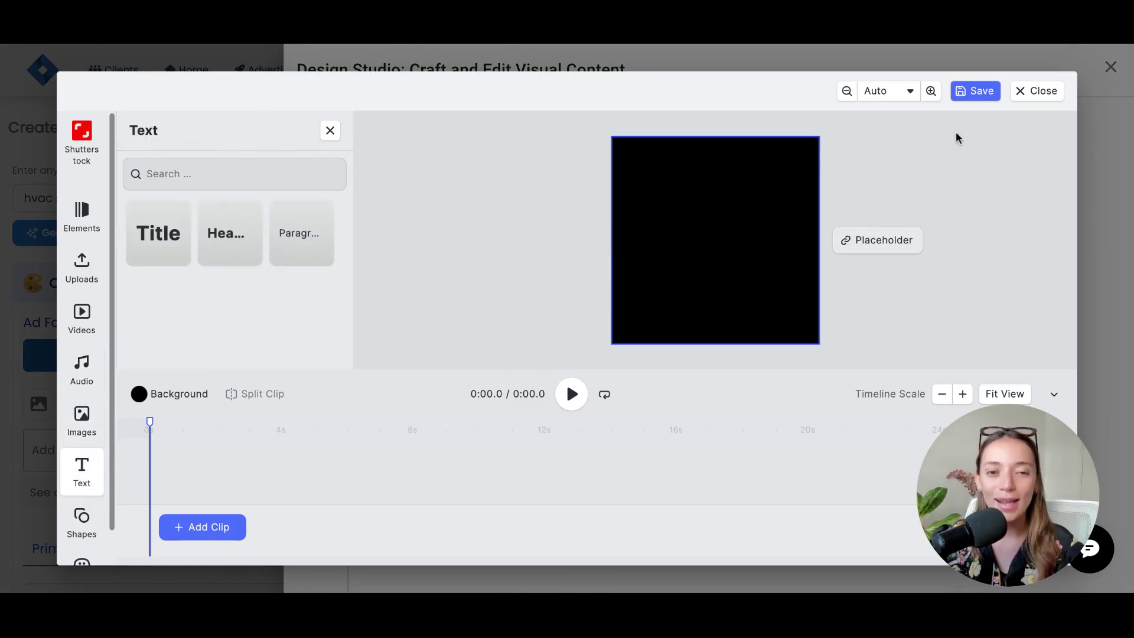
click(1034, 95)
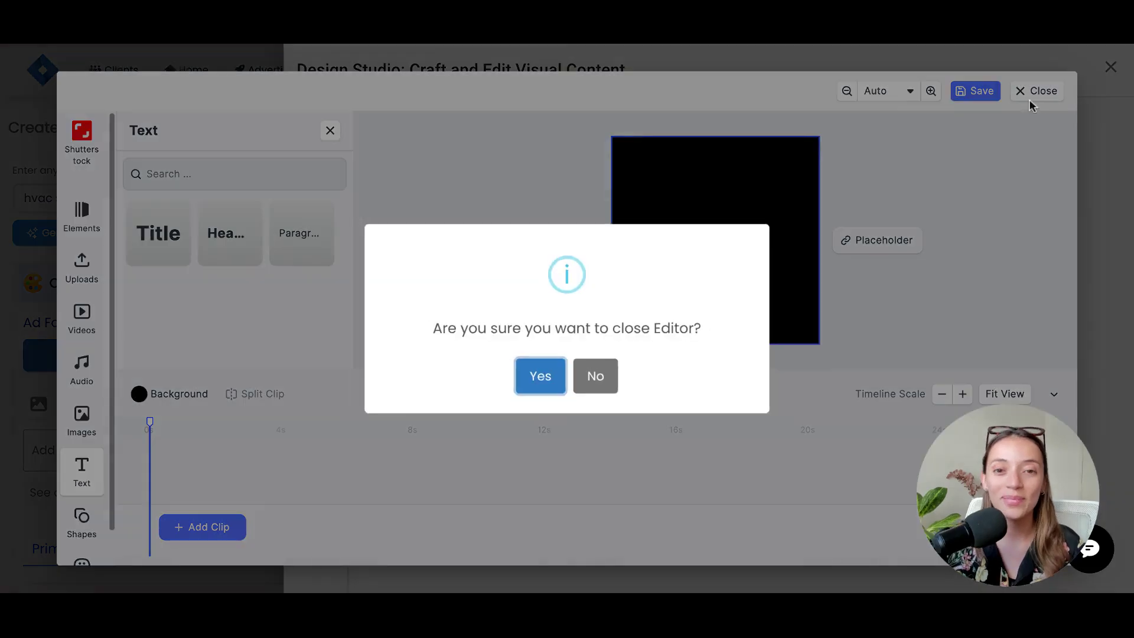
click(555, 374)
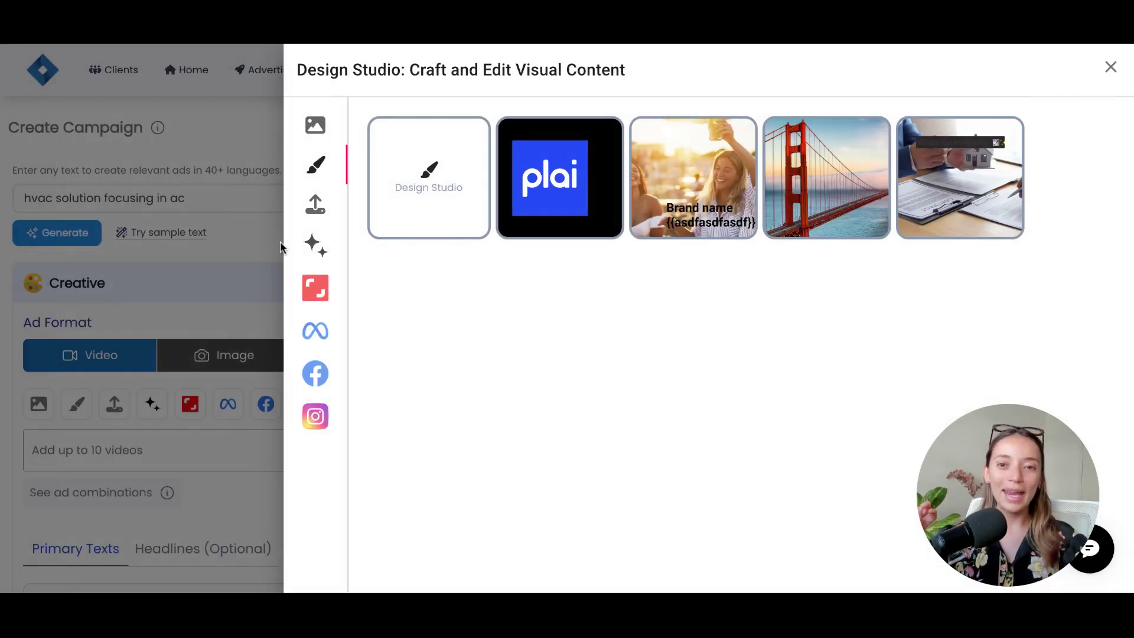
- Browse media from Shutterstock, the Facebook ad account, and the Facebook Page
click(313, 295)
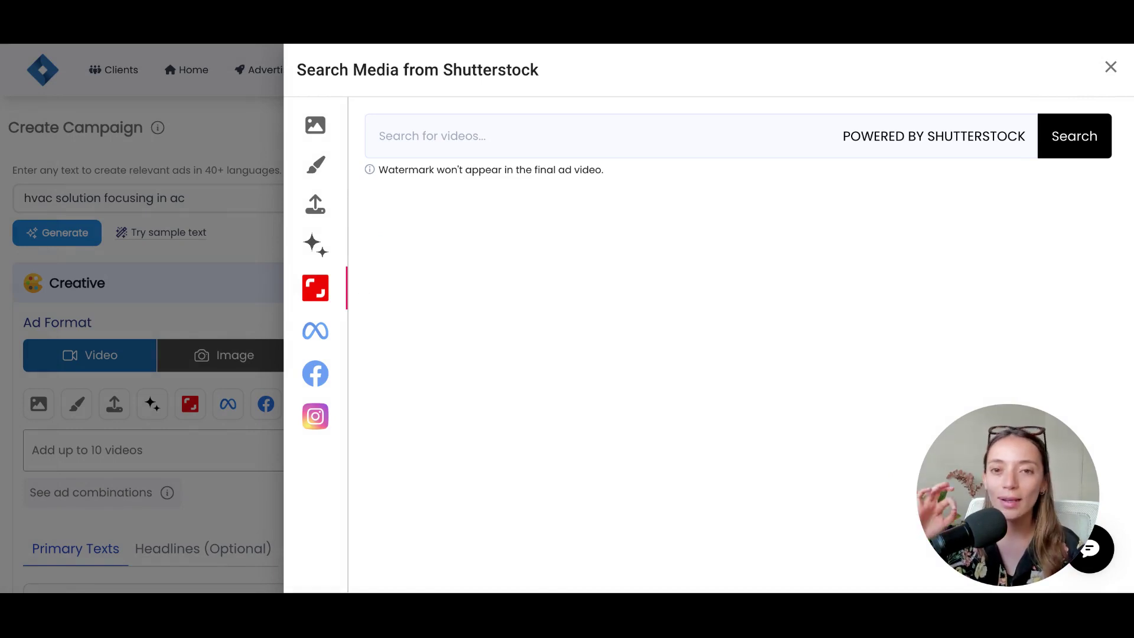
click(325, 341)
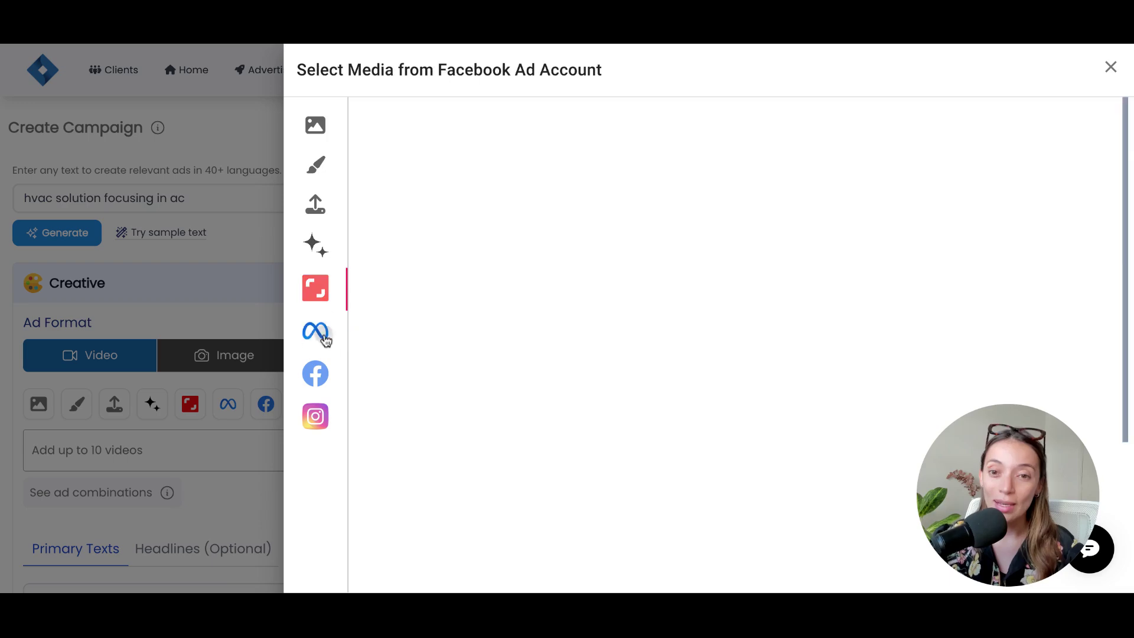
click(322, 378)
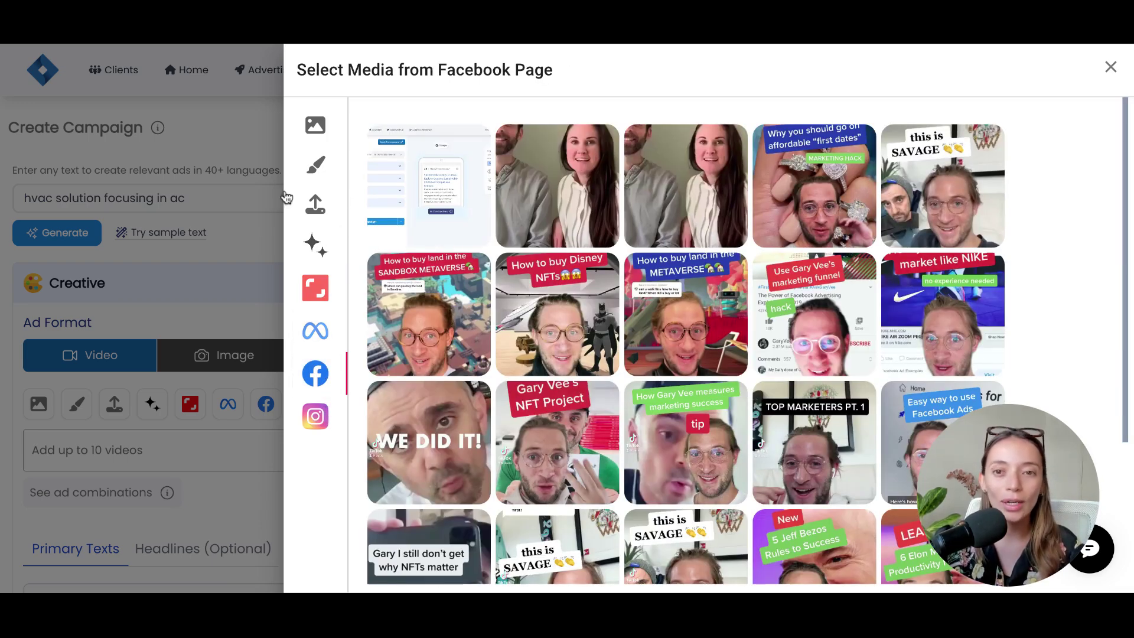
- Switch the Cool Air ad format from video to Image
click(1111, 66)
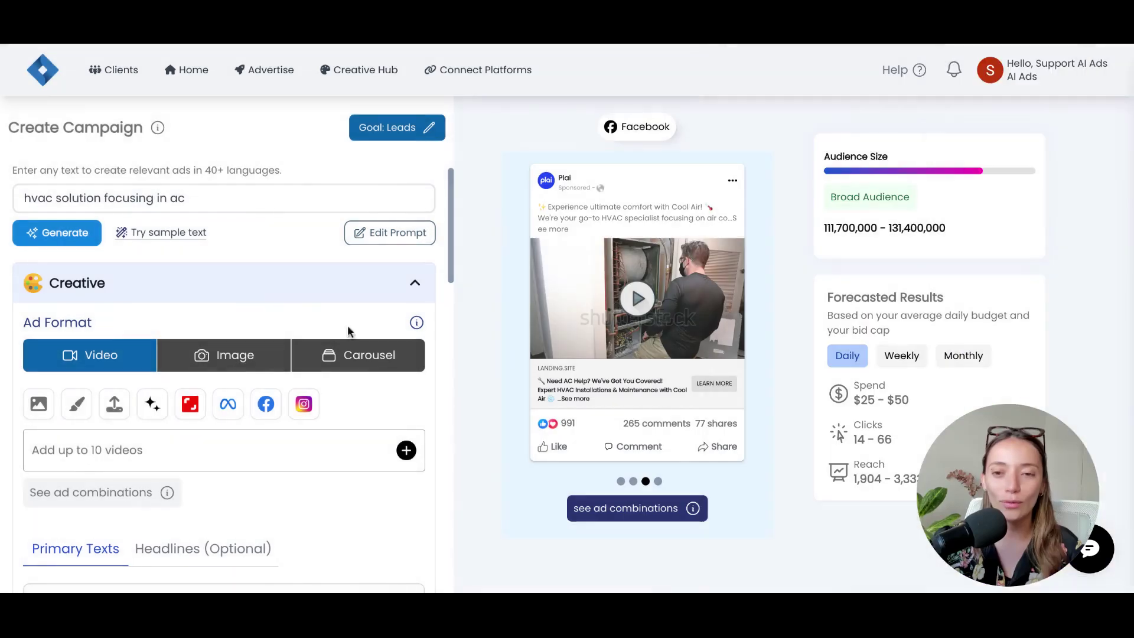
click(223, 355)
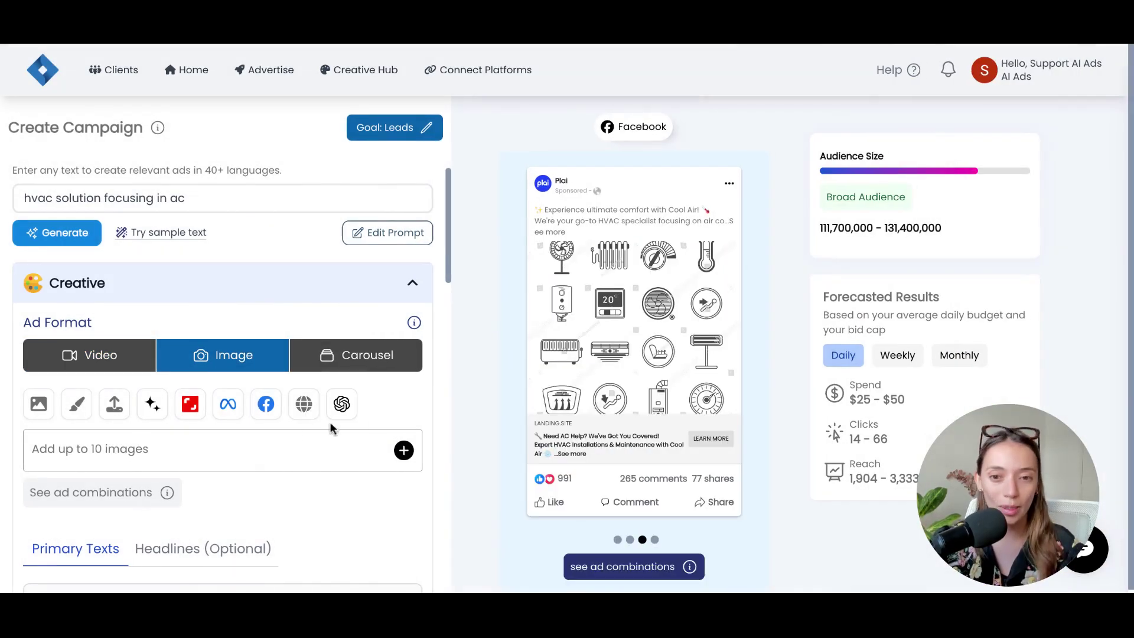
click(401, 452)
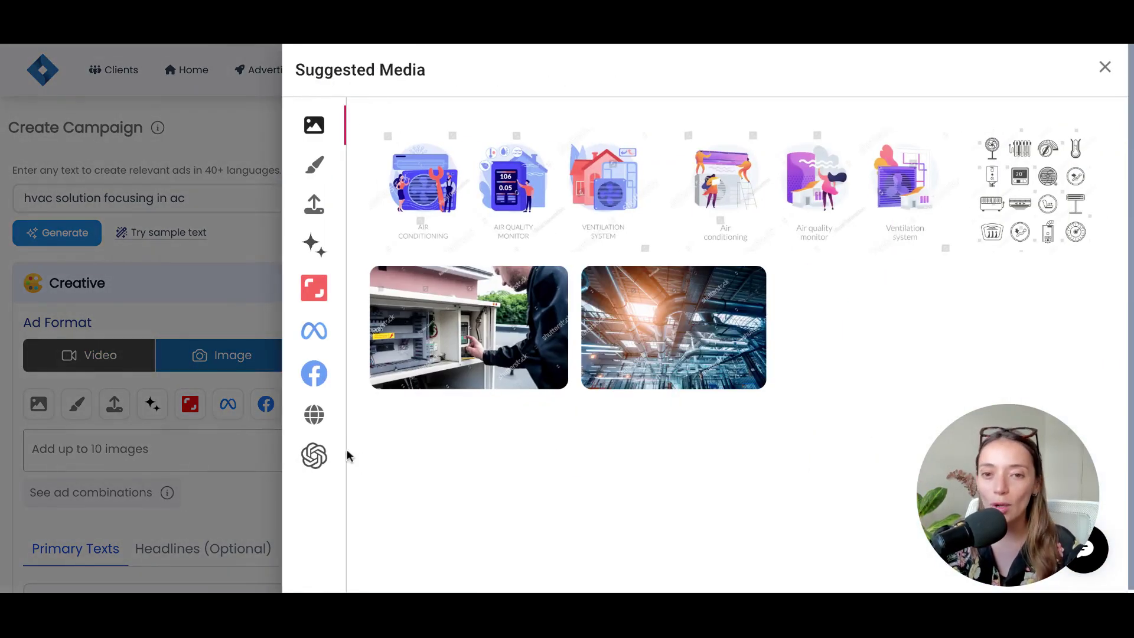
- Browse the media picker's Website and AI-generated image options, then close it
click(314, 460)
click(313, 456)
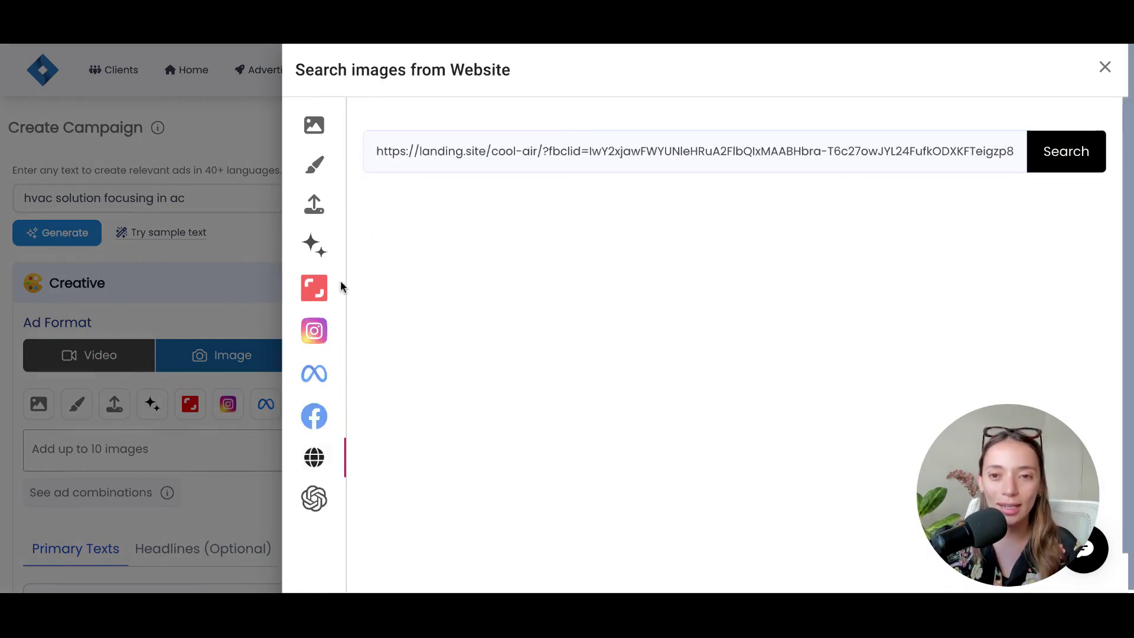
click(312, 259)
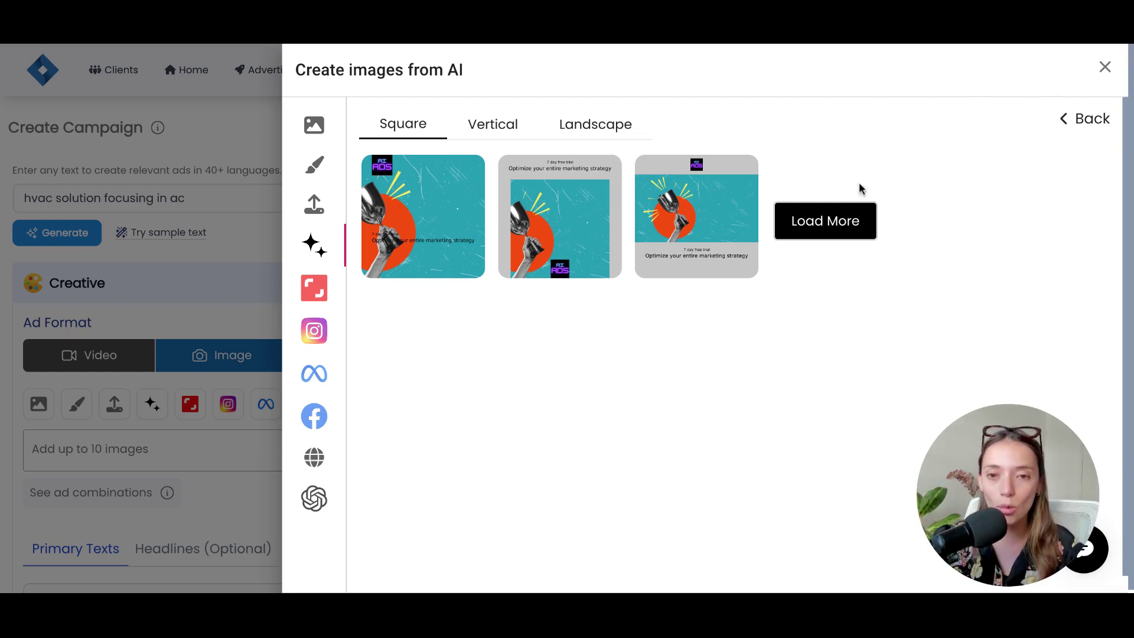
click(1103, 68)
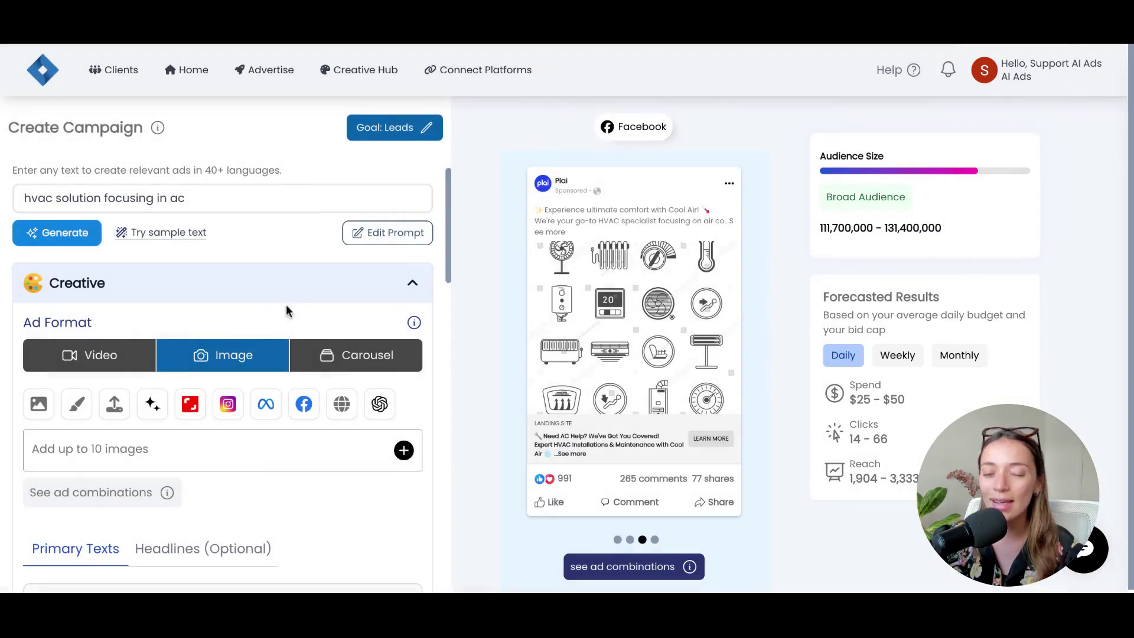
- Open the Targeting editor to review home-owner interests, ages 30–65 and all genders
click(303, 283)
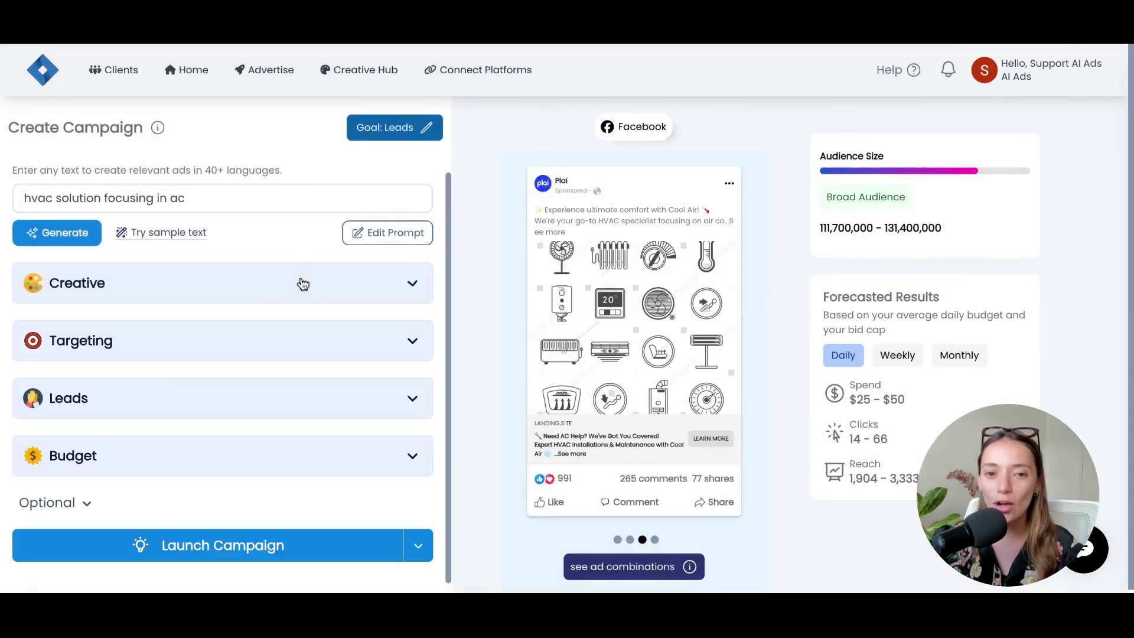
click(284, 348)
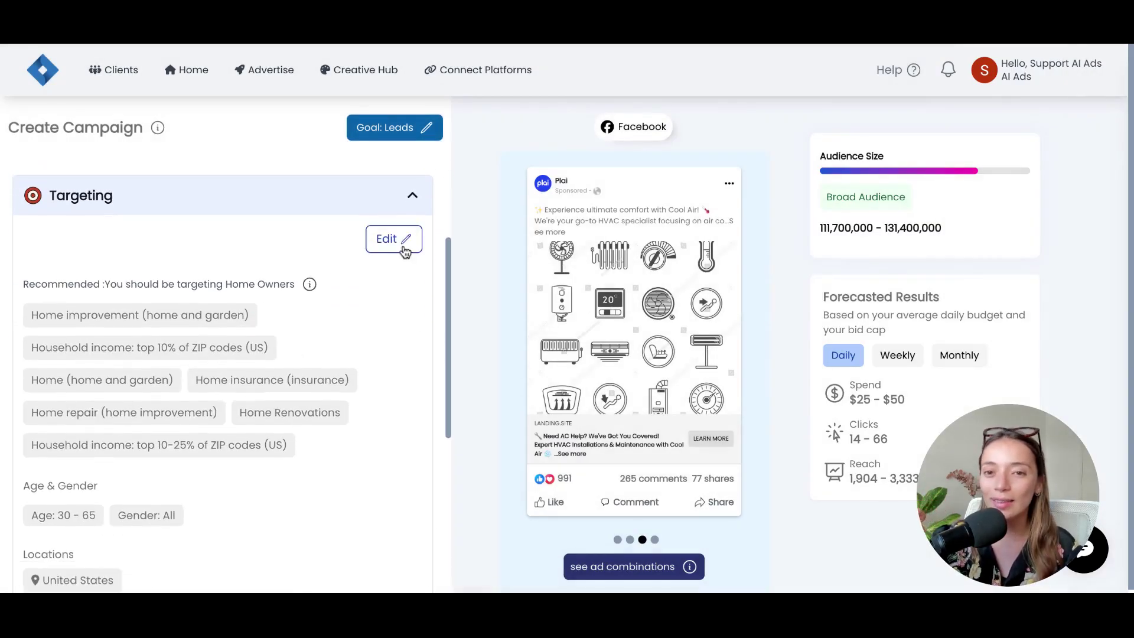
click(405, 252)
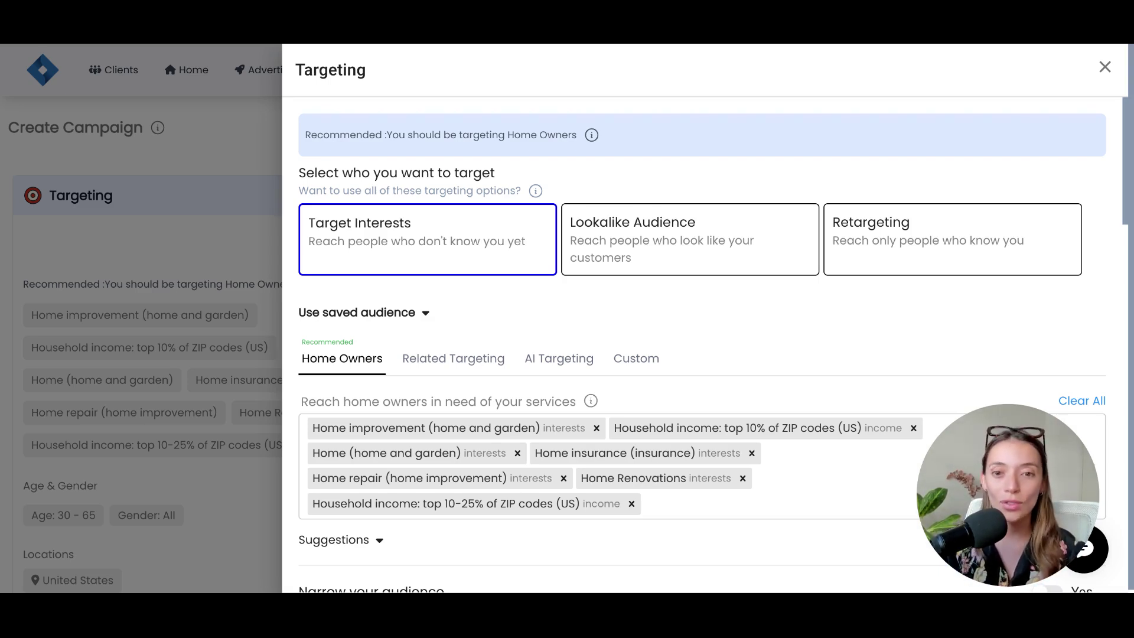
scroll(348, 295, down, 2)
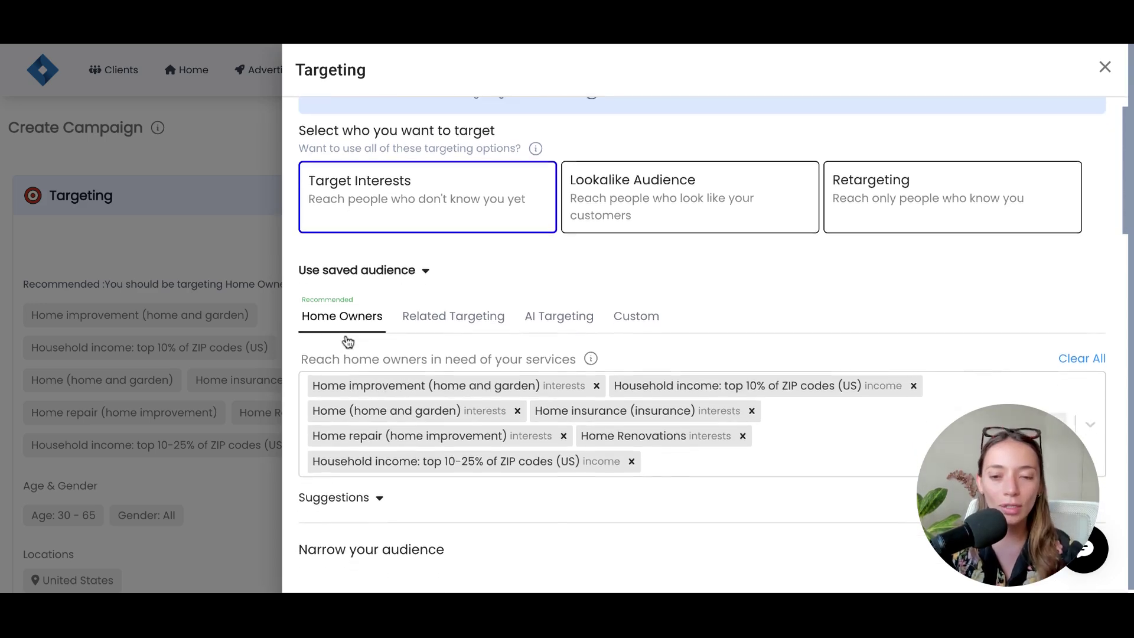
scroll(347, 341, down, 6)
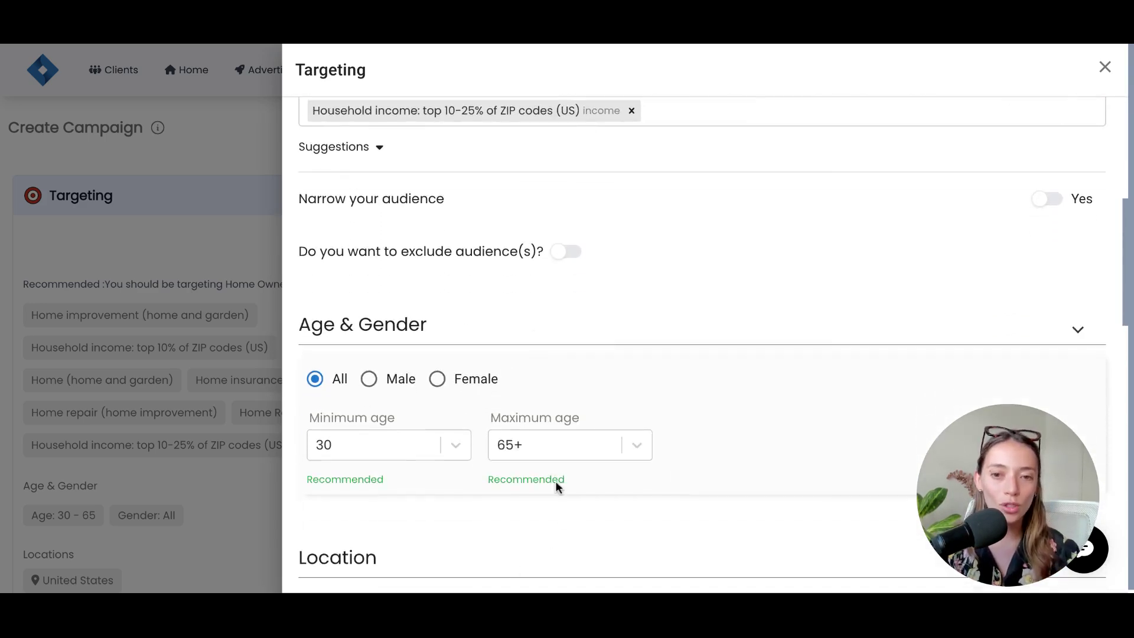
scroll(556, 425, down, 7)
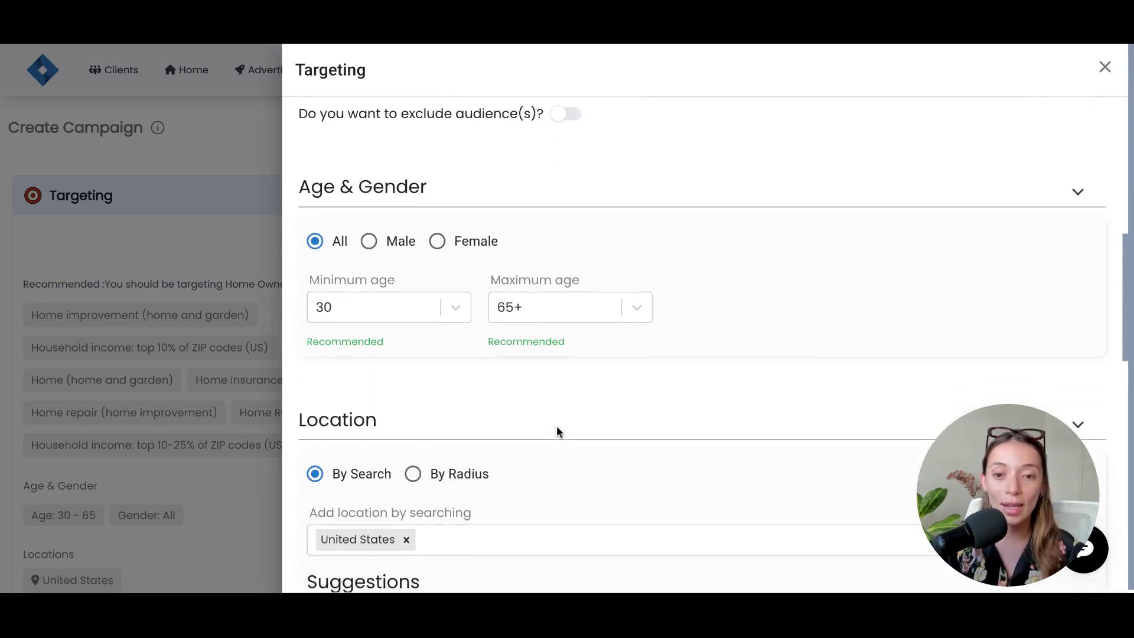
scroll(557, 429, down, 1)
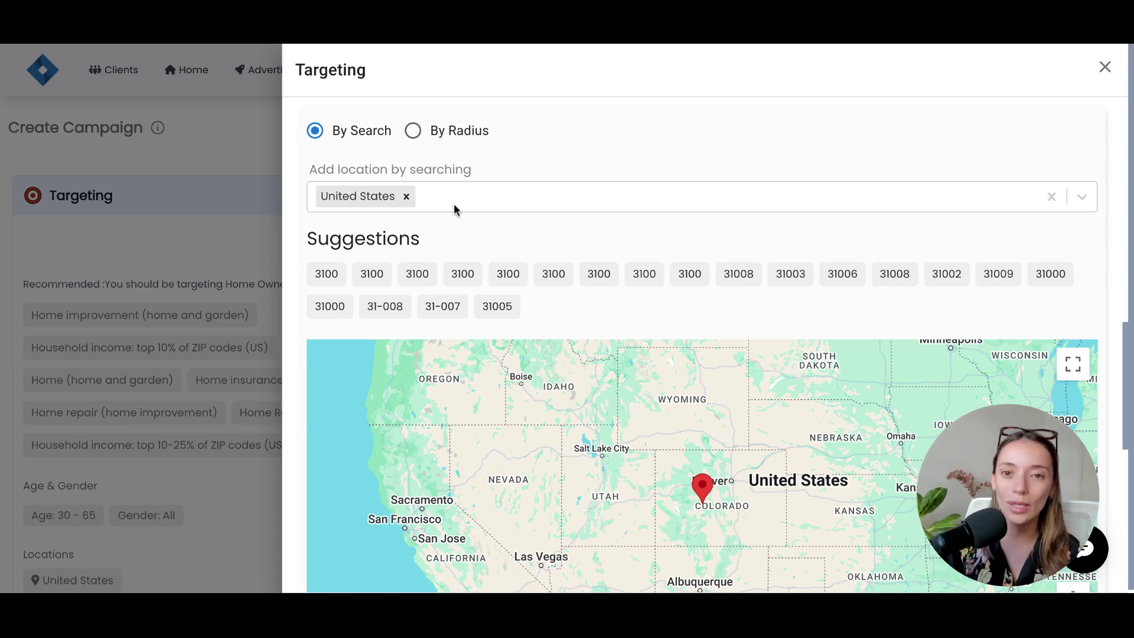
- Check location targeting by radius, keep search-based United States, and close Targeting
click(413, 131)
click(323, 141)
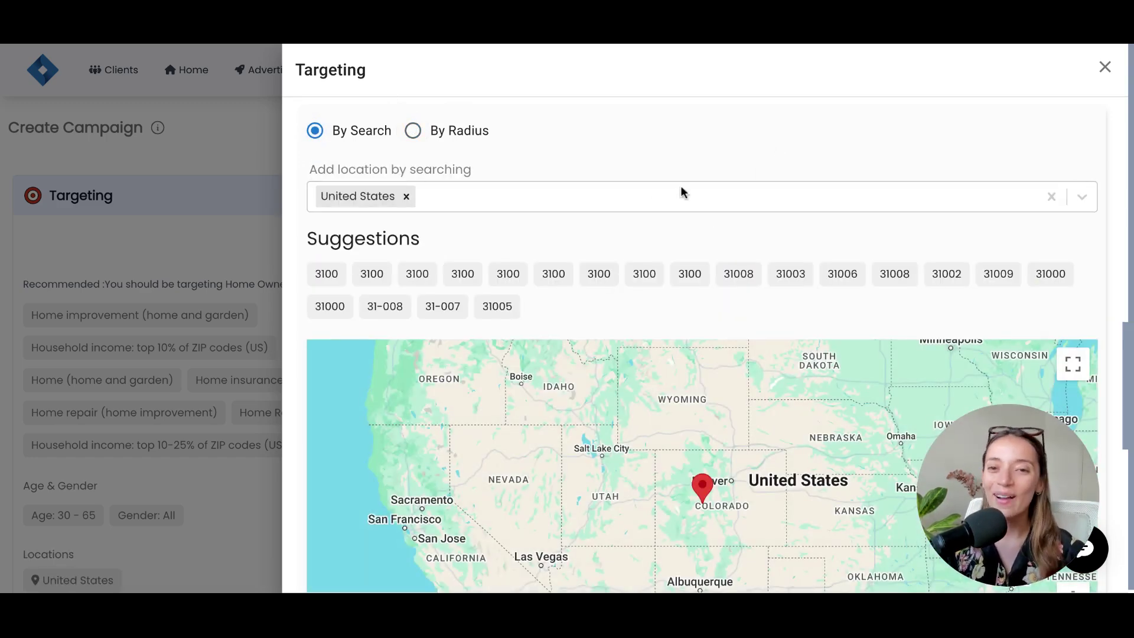
click(1104, 67)
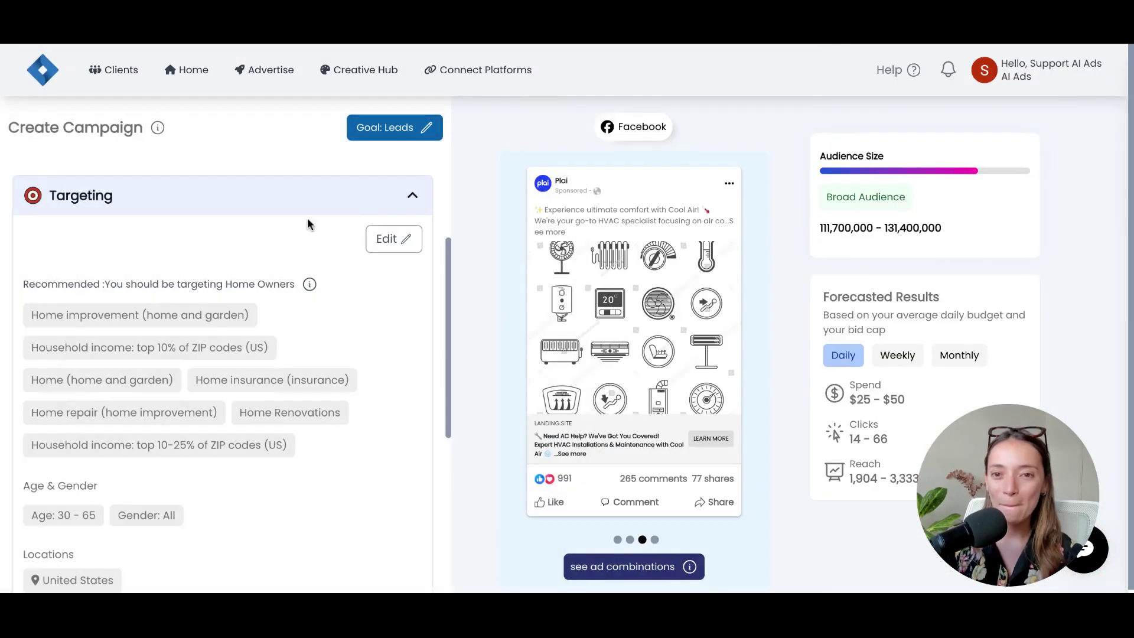
click(303, 201)
- Expand the Leads section and browse the existing lead forms list
click(263, 383)
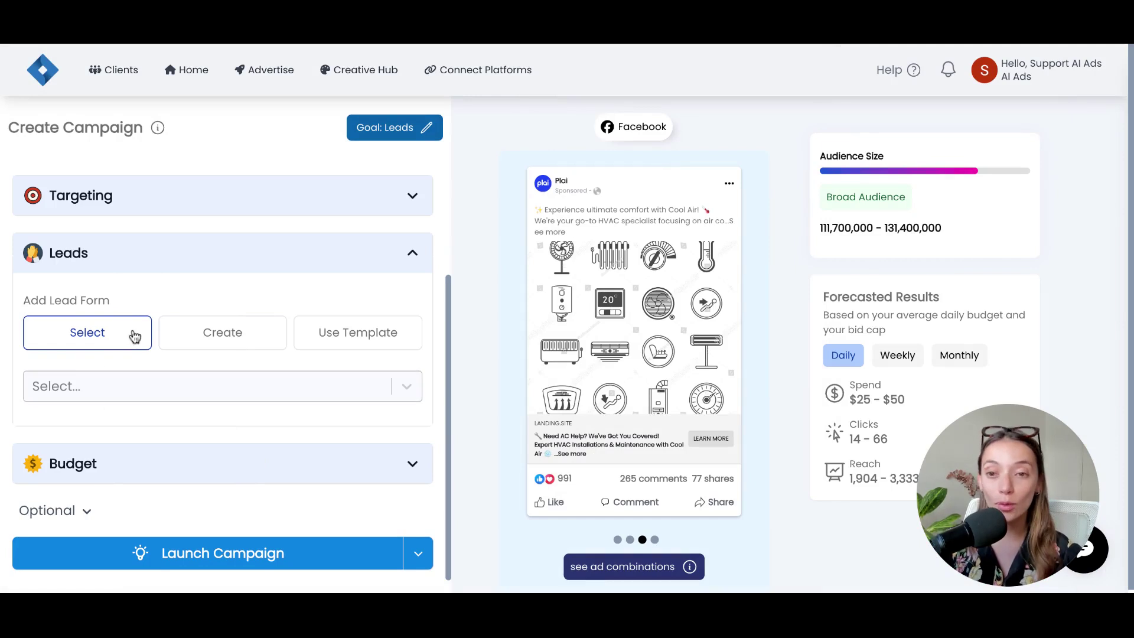
click(120, 382)
scroll(169, 455, down, 2)
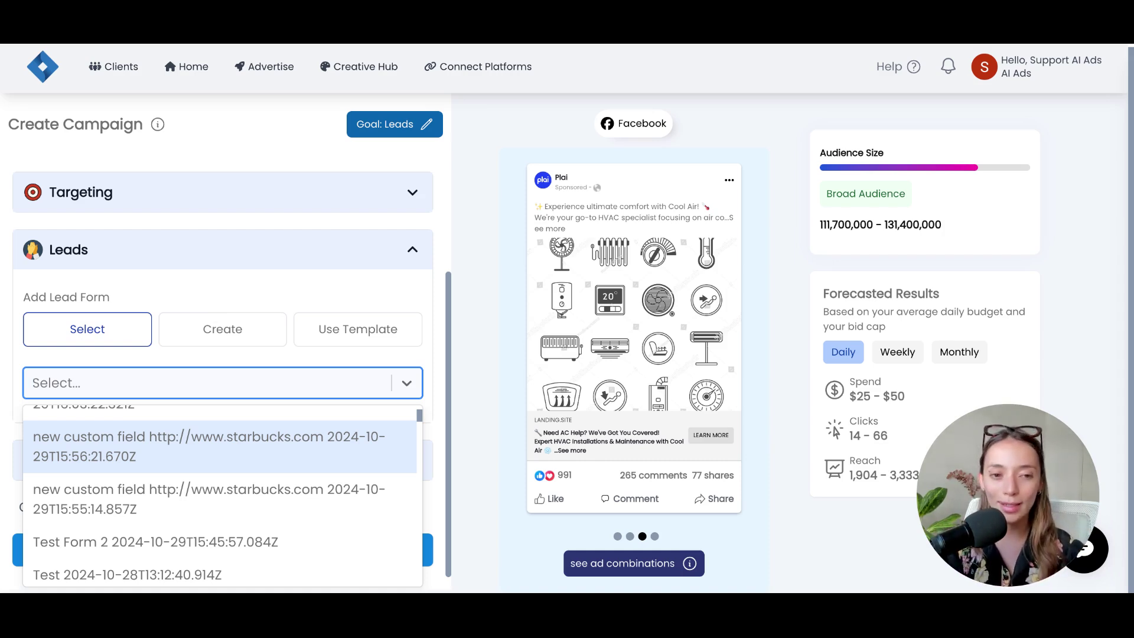
- Start a new English lead form and show its Form type options with More Volume
click(235, 338)
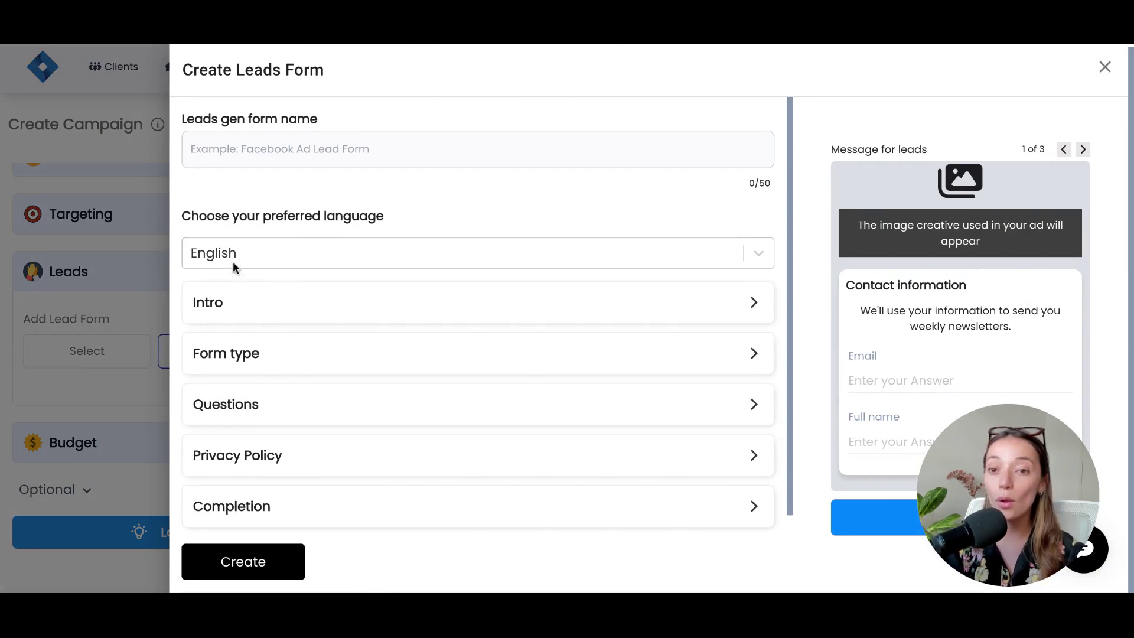
click(261, 309)
click(300, 314)
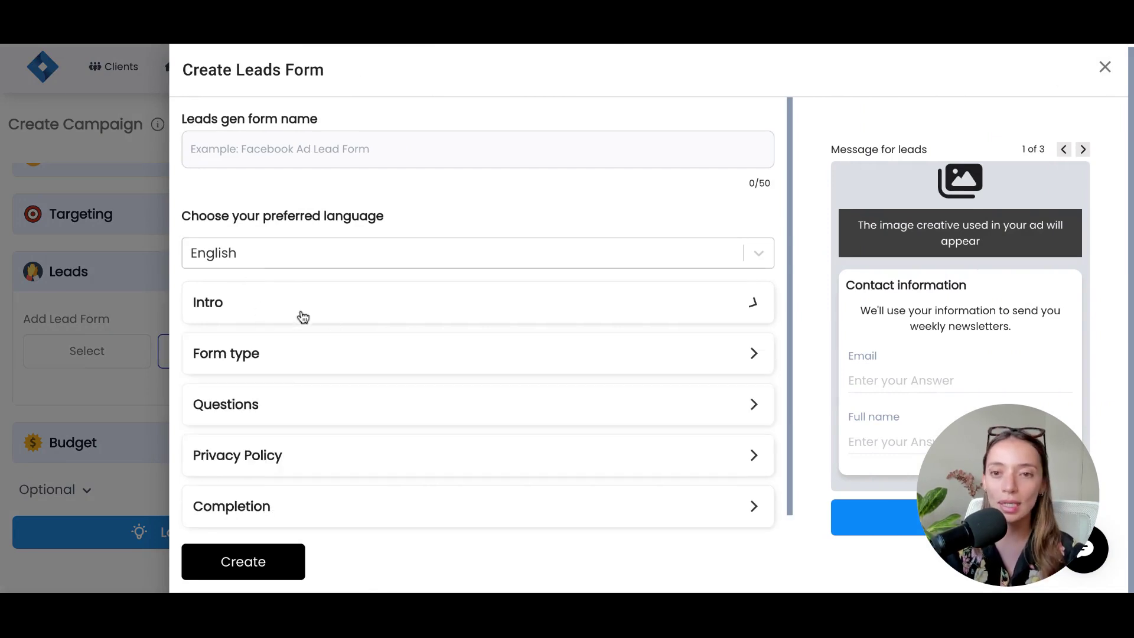
click(293, 354)
scroll(324, 419, down, 3)
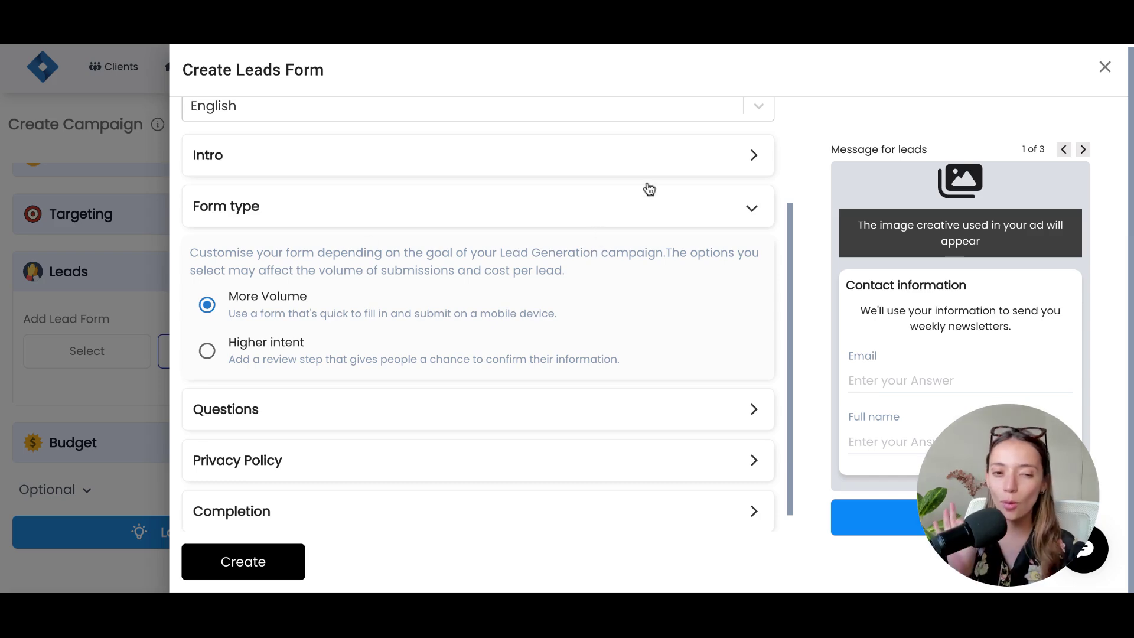
- Change the daily budget from 50 to 20 USD/day, check launch options, then go to Advertise
click(1105, 66)
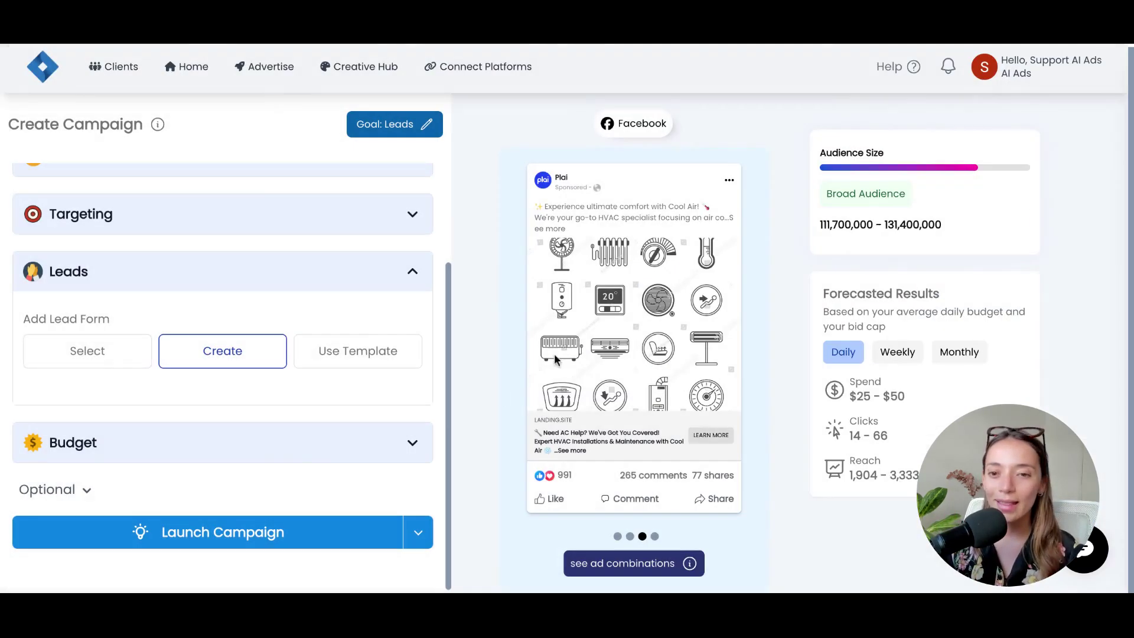
click(299, 273)
click(195, 443)
click(102, 421)
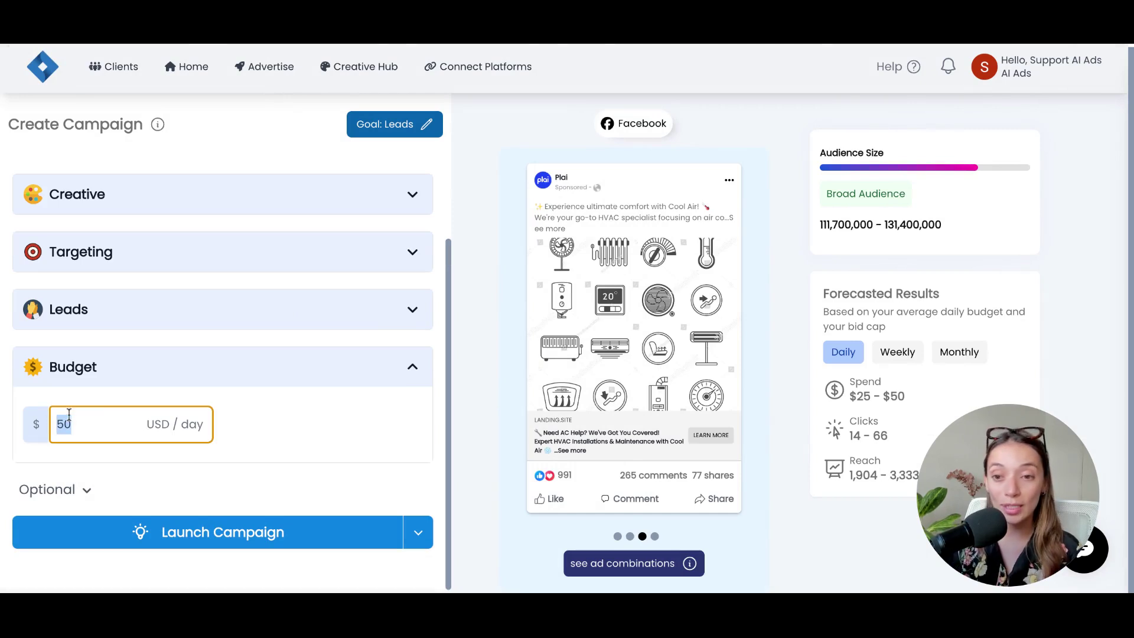
text(20)
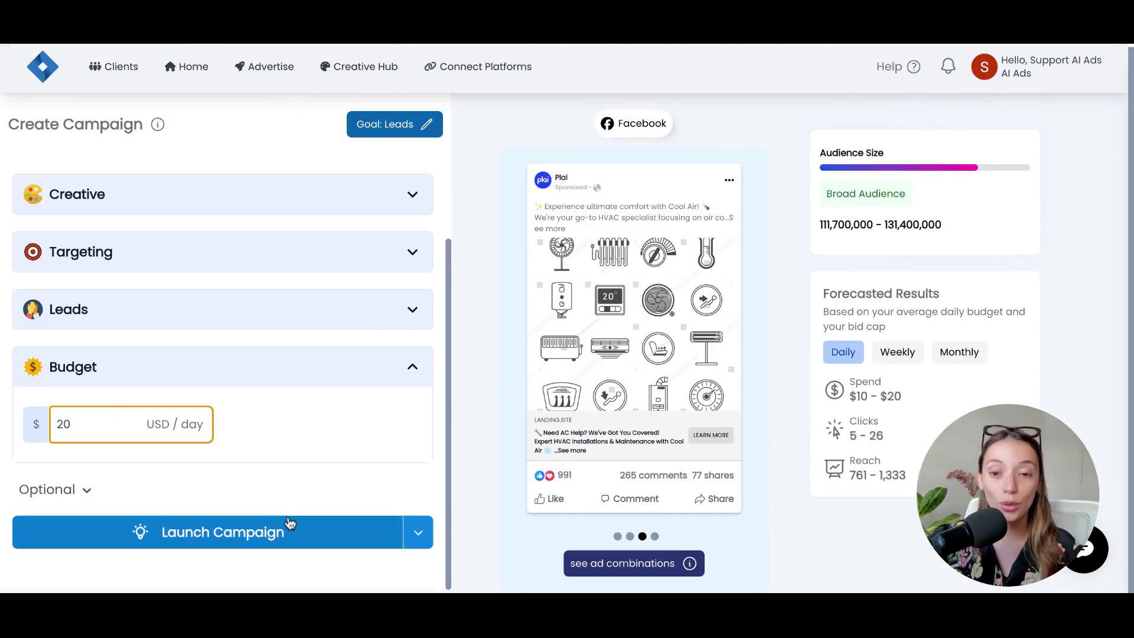
click(417, 538)
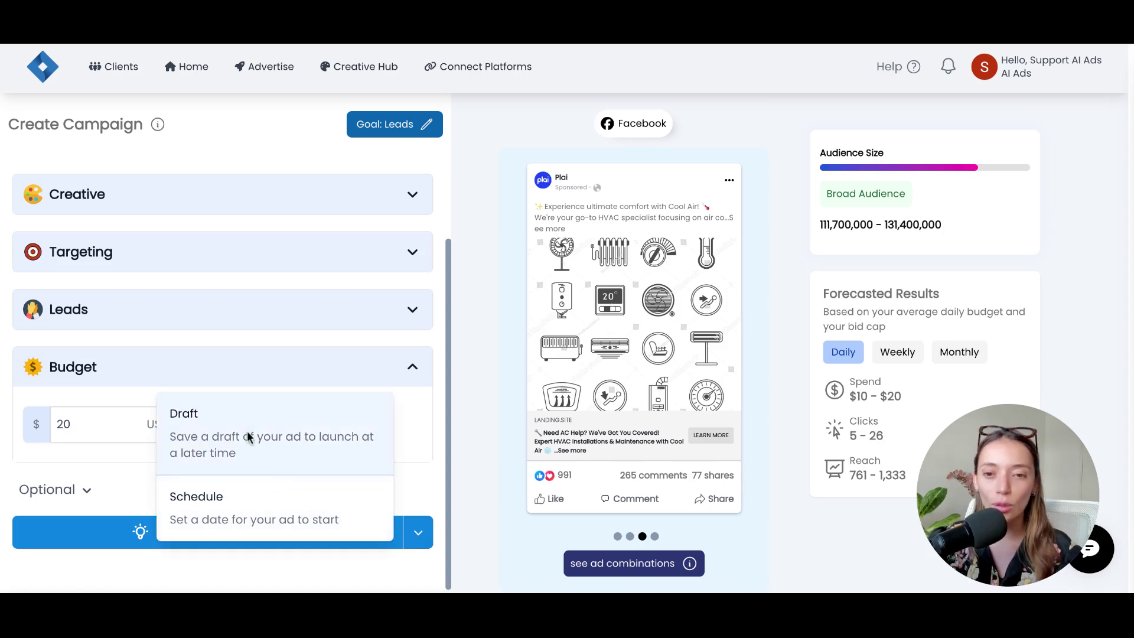
click(263, 71)
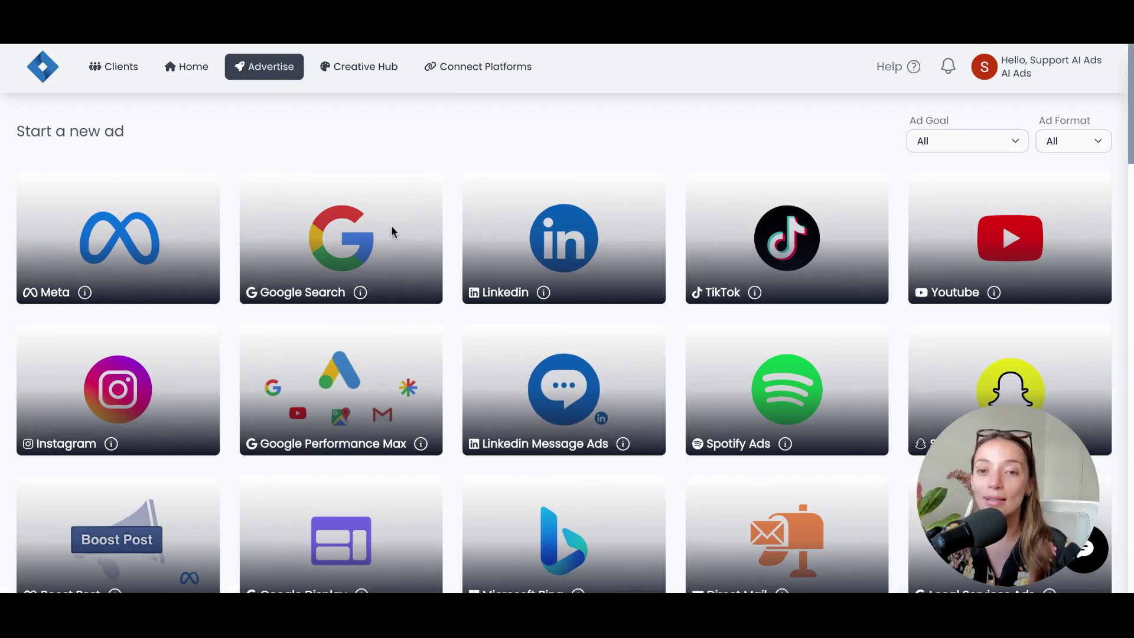
- Scroll the Advertise page past Optimization Folders to the Recent Ads, including Facebook Optimize for Me
scroll(646, 309, down, 6)
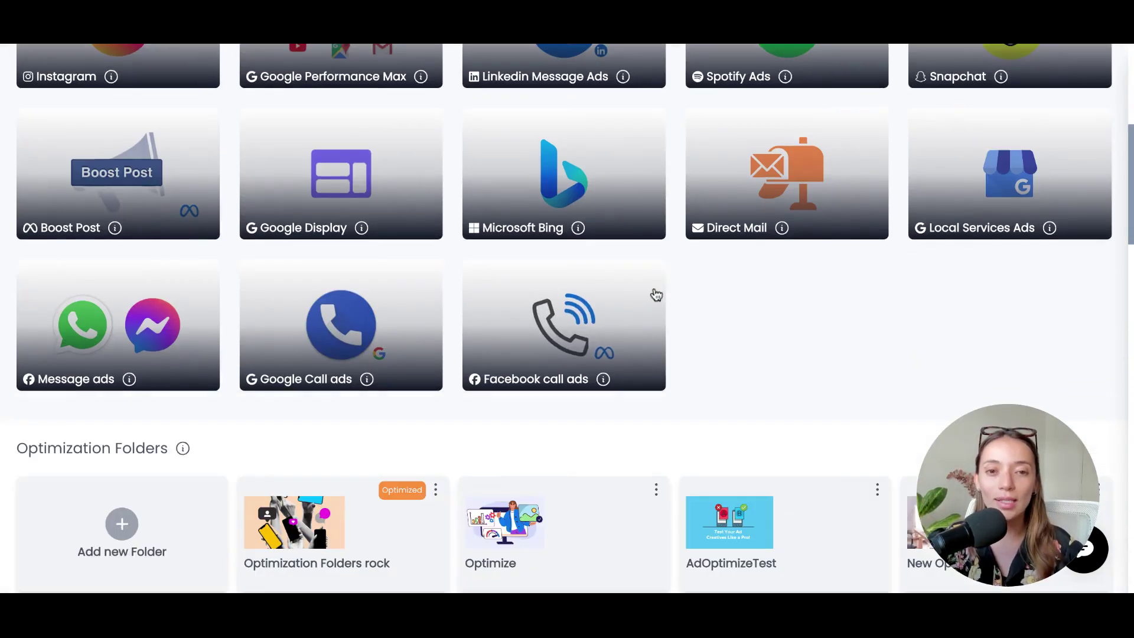
scroll(655, 294, up, 2)
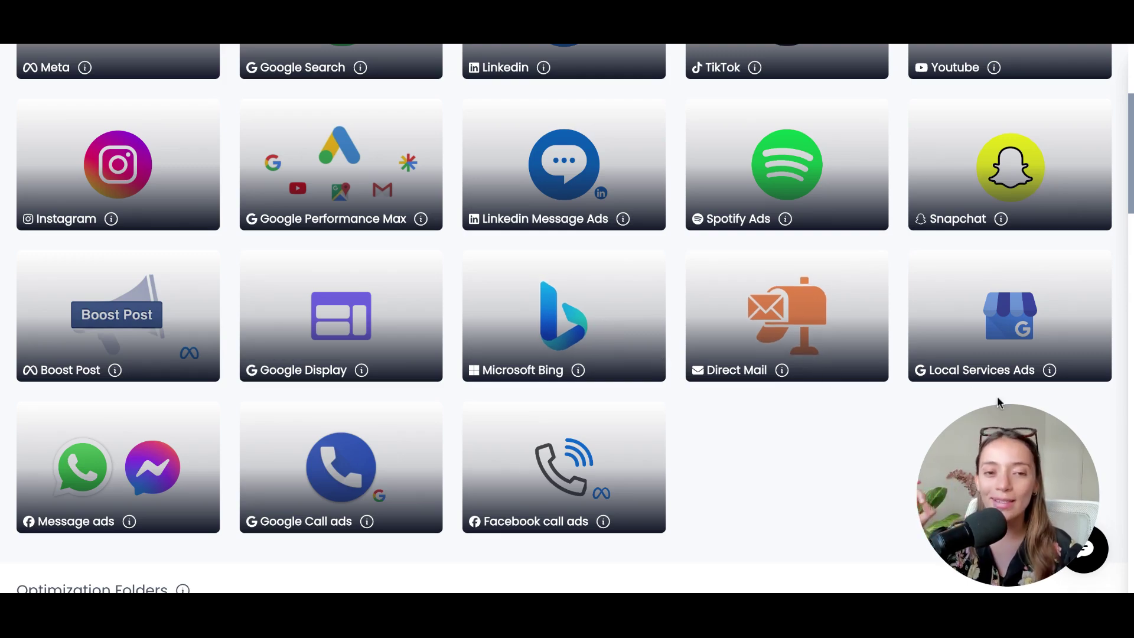
scroll(825, 426, down, 10)
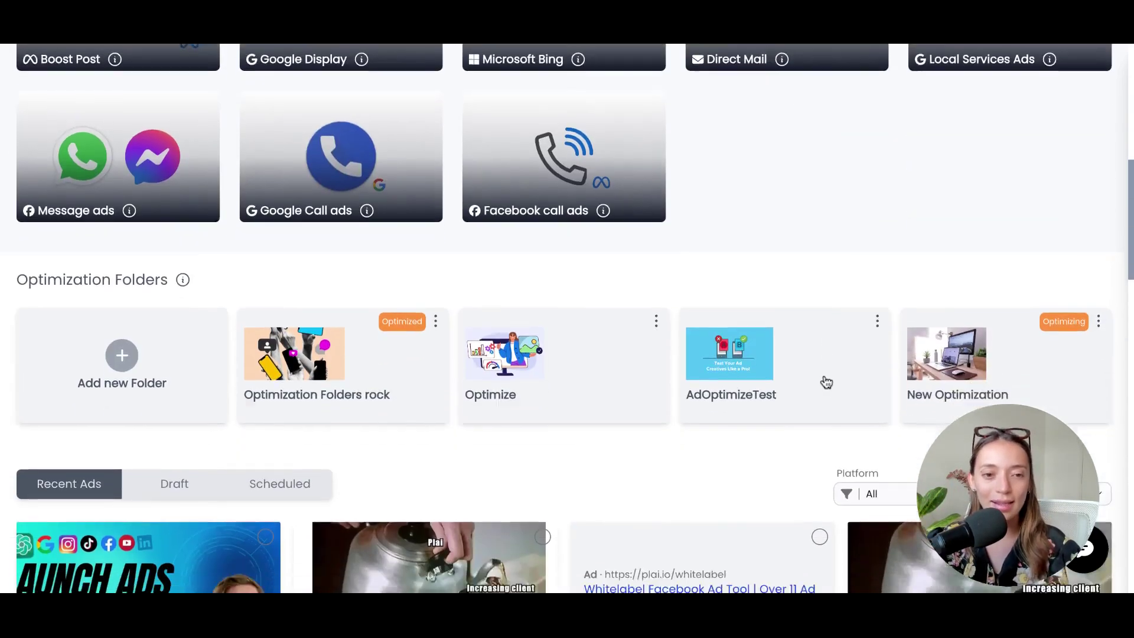
scroll(826, 382, down, 7)
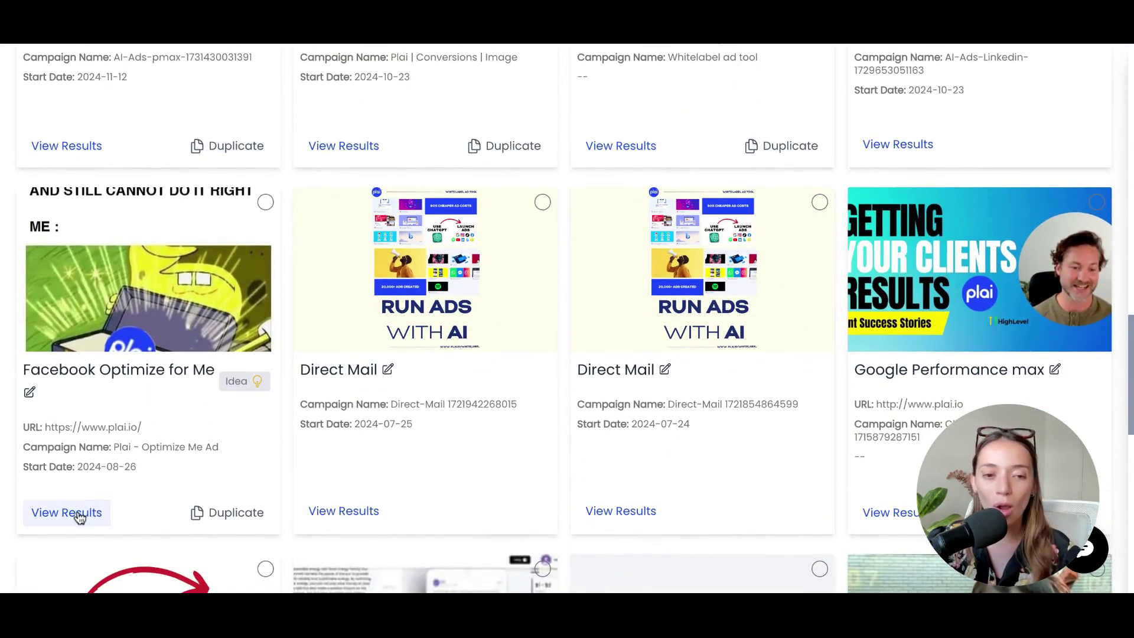
- Open the Facebook Optimize for Me results and review its Creative Report
click(83, 515)
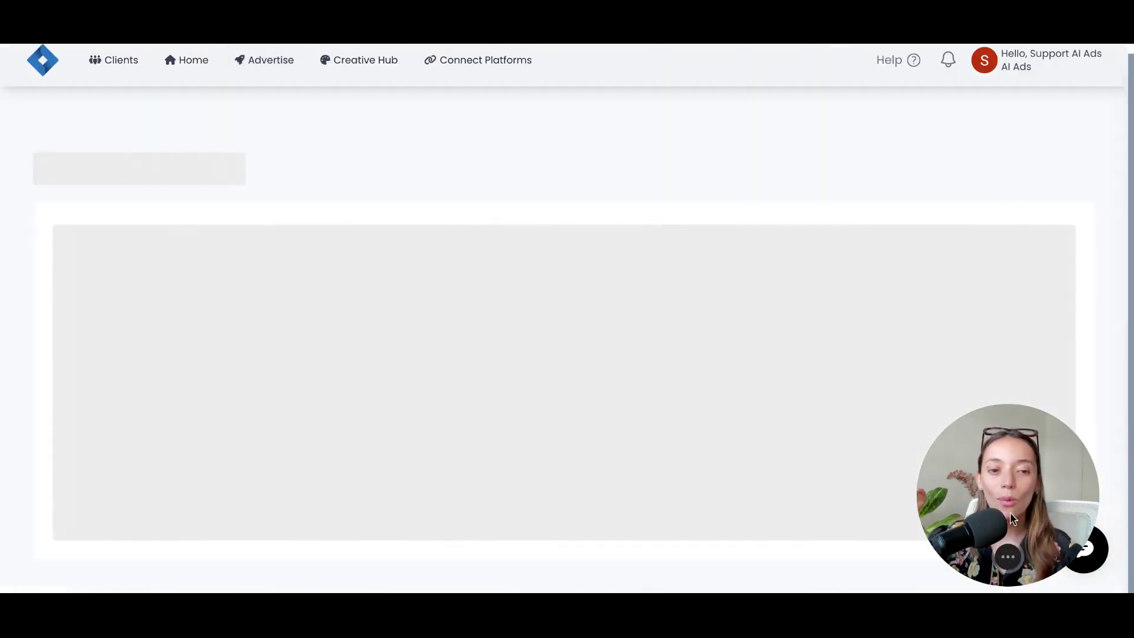
mouse_move(1010, 567)
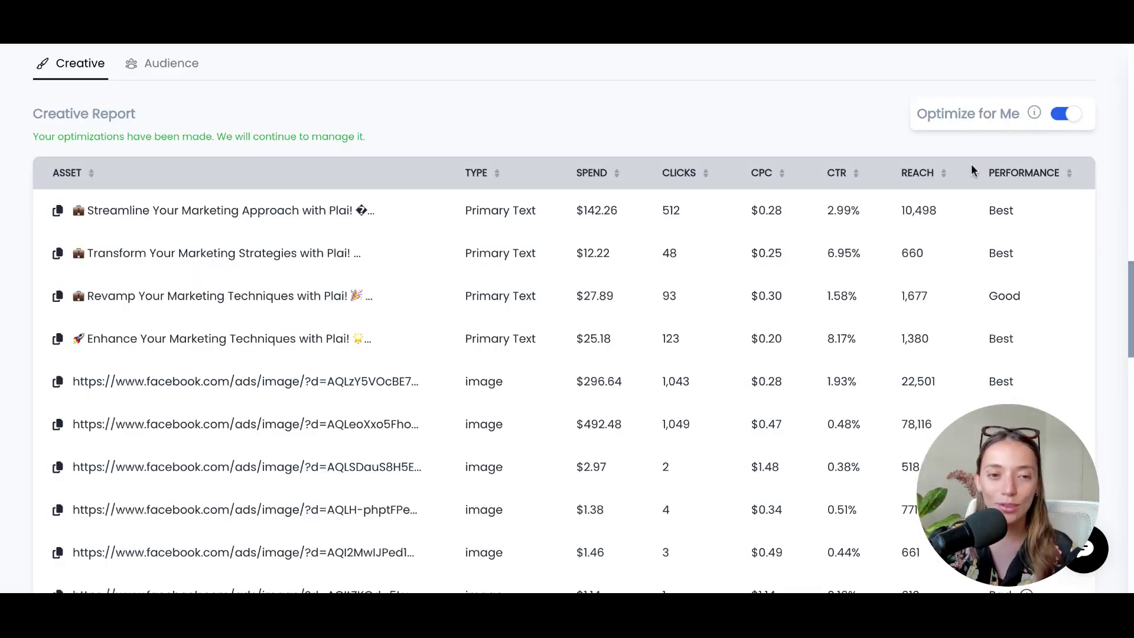
scroll(980, 162, down, 3)
mouse_move(1028, 229)
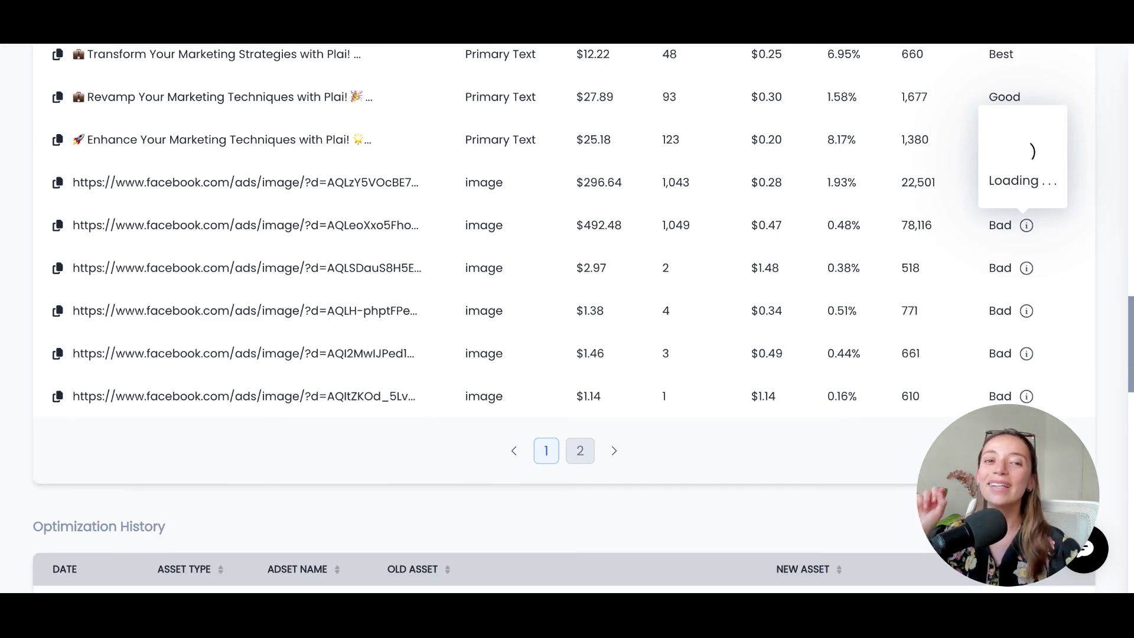
scroll(729, 349, down, 5)
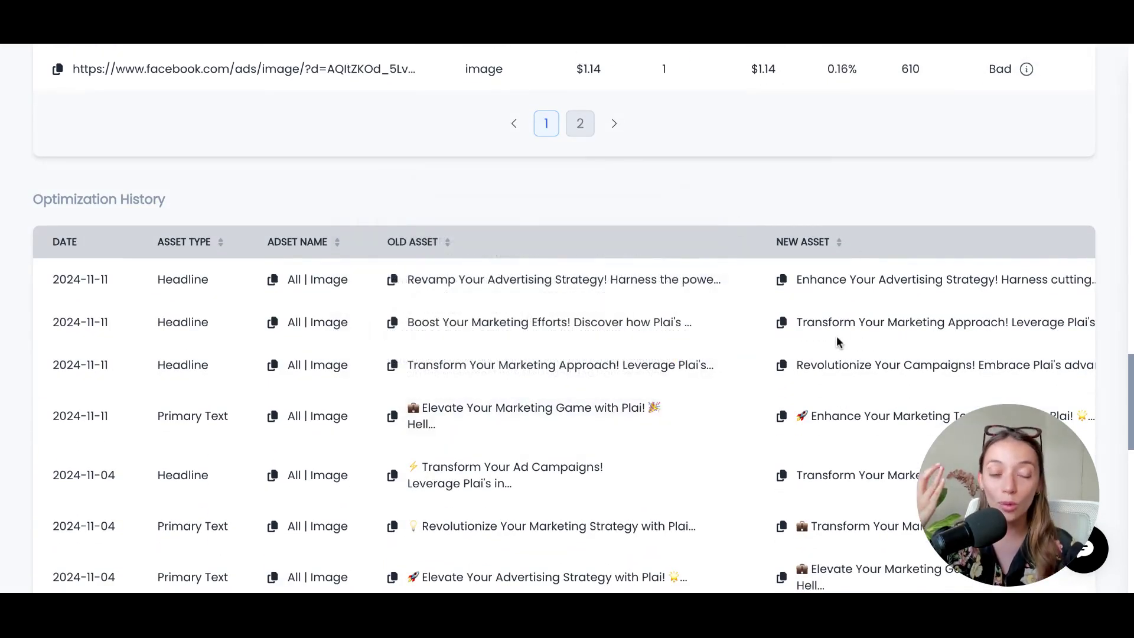
scroll(694, 310, up, 8)
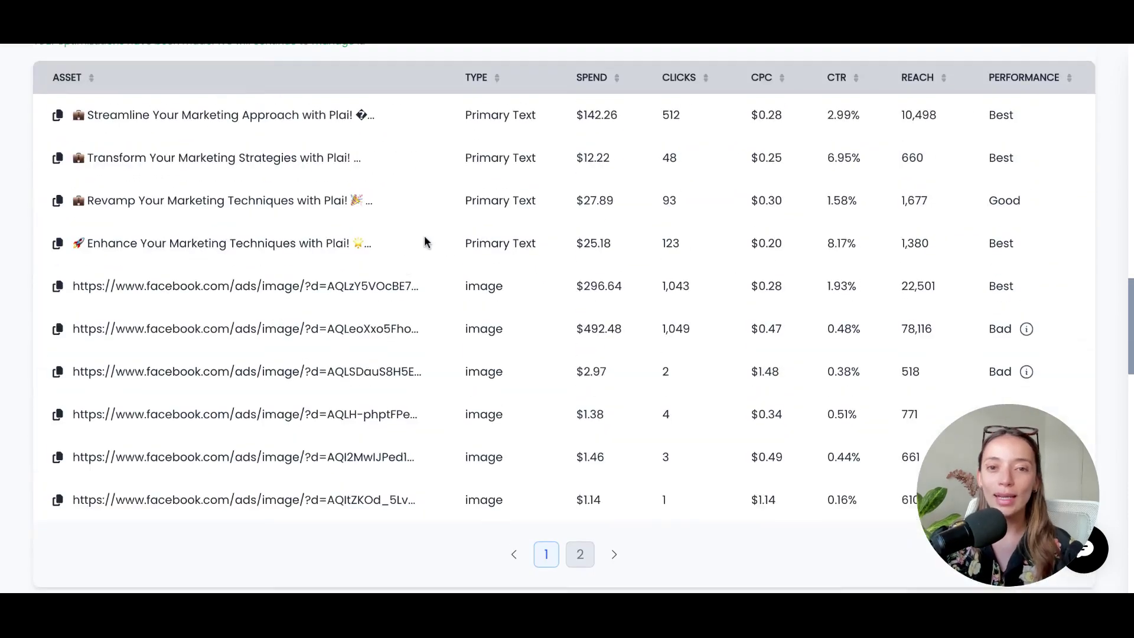
- Review the Audience tab's location and age performance reports
click(149, 118)
scroll(248, 202, down, 5)
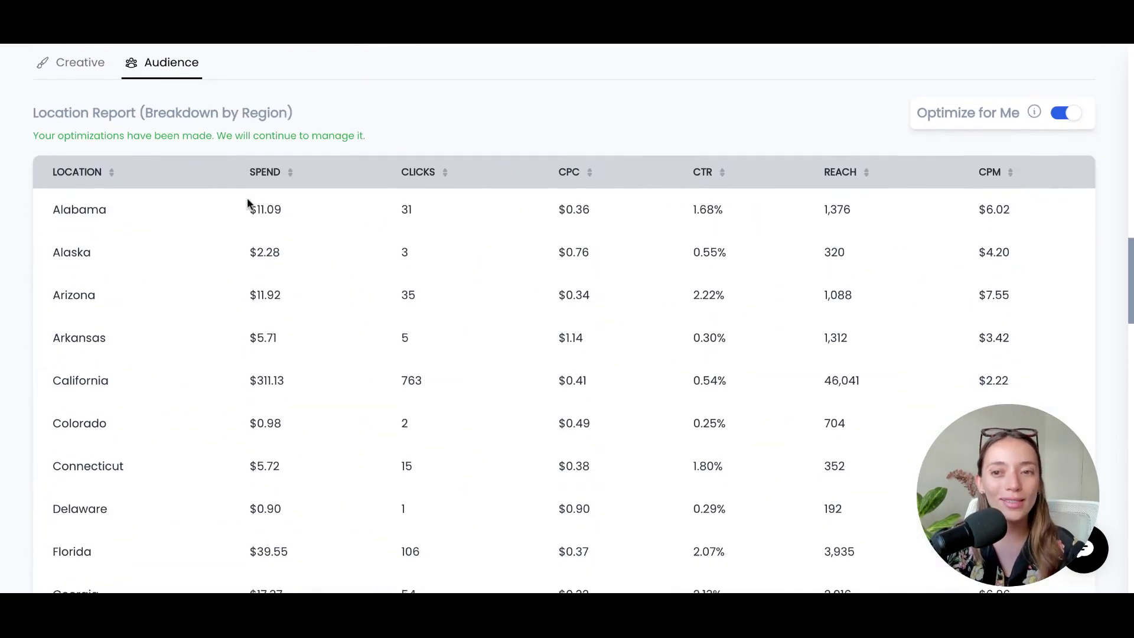
scroll(188, 232, down, 3)
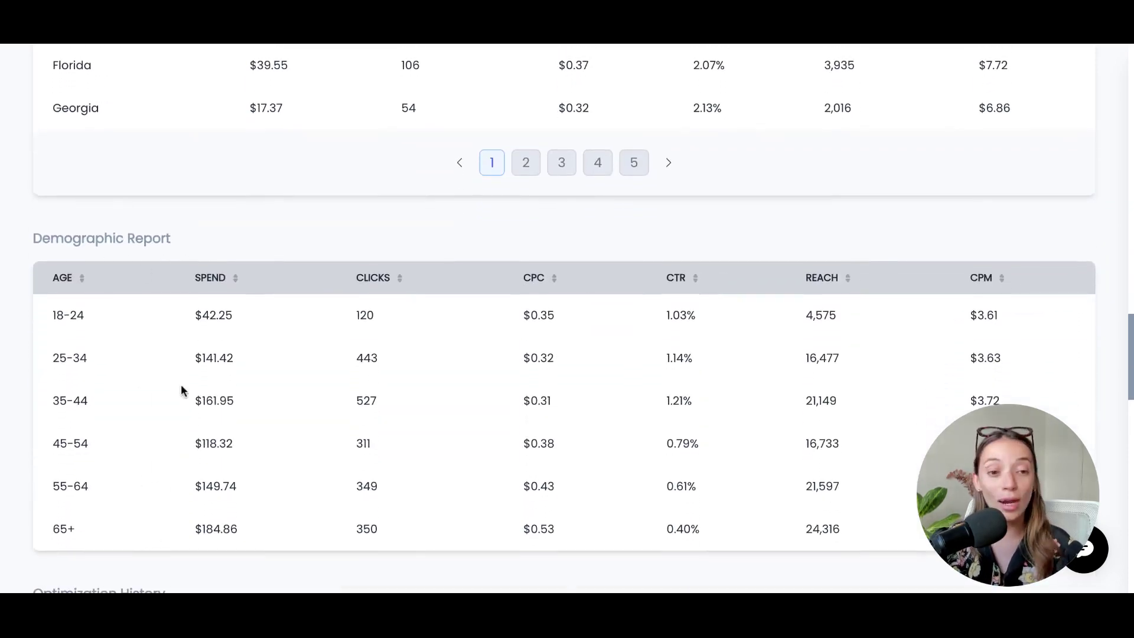
scroll(165, 464, down, 10)
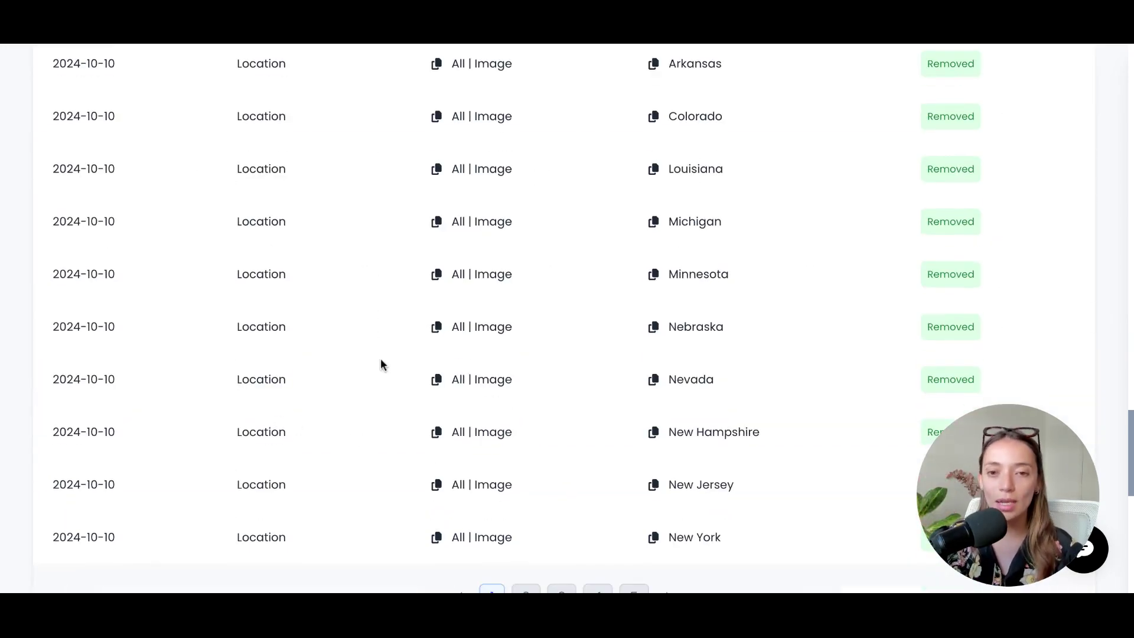
scroll(387, 360, up, 20)
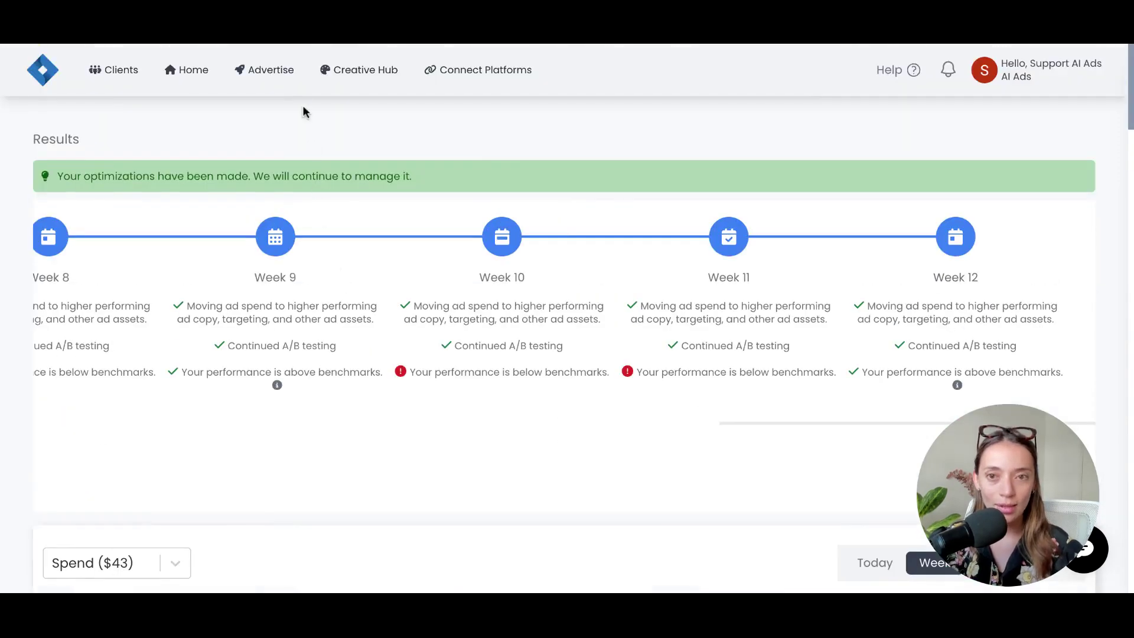
- Return to the Advertise page and scroll down to the Optimization Folders
click(280, 85)
scroll(444, 329, down, 7)
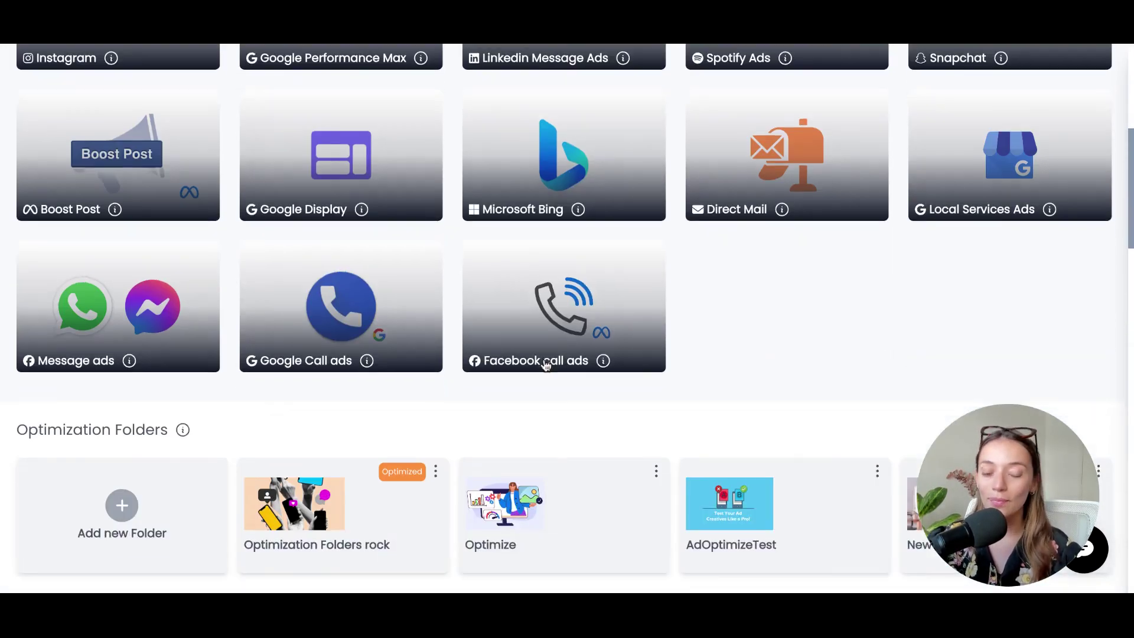
scroll(548, 388, down, 2)
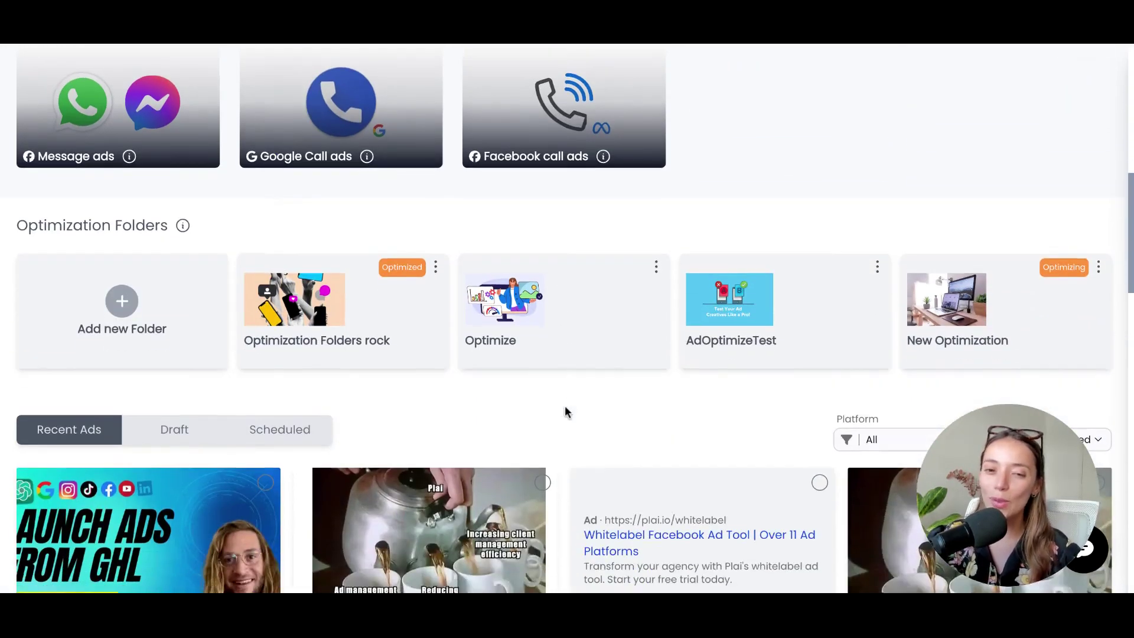
- Review the New Optimization folder's day-by-day timeline and change history, then go back
click(992, 320)
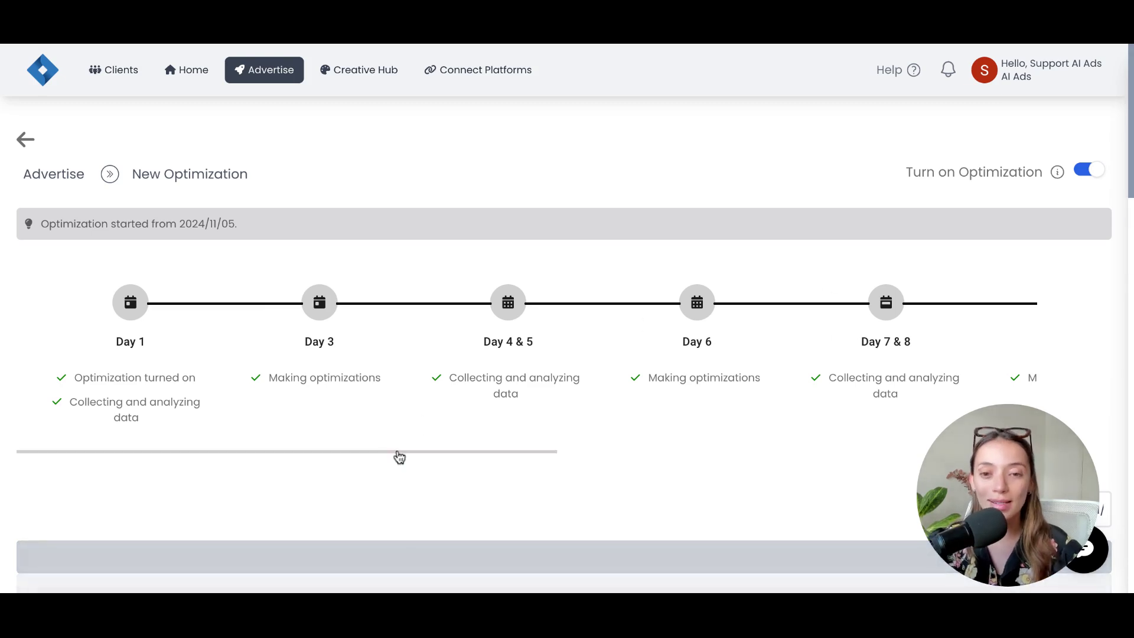
scroll(419, 462, right, 15)
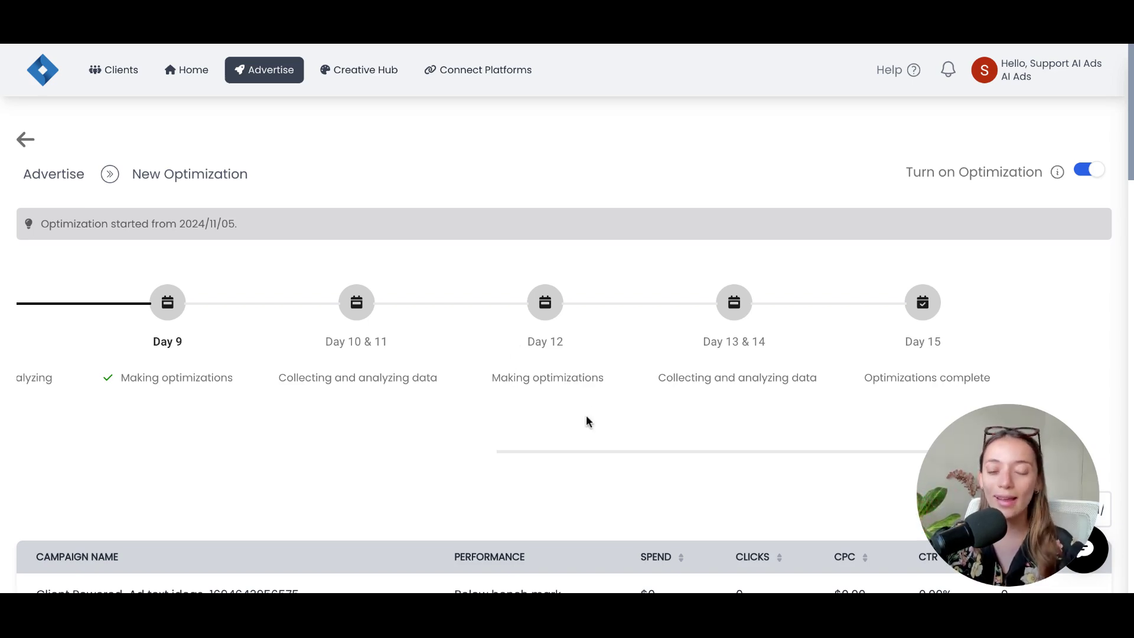
scroll(591, 413, down, 15)
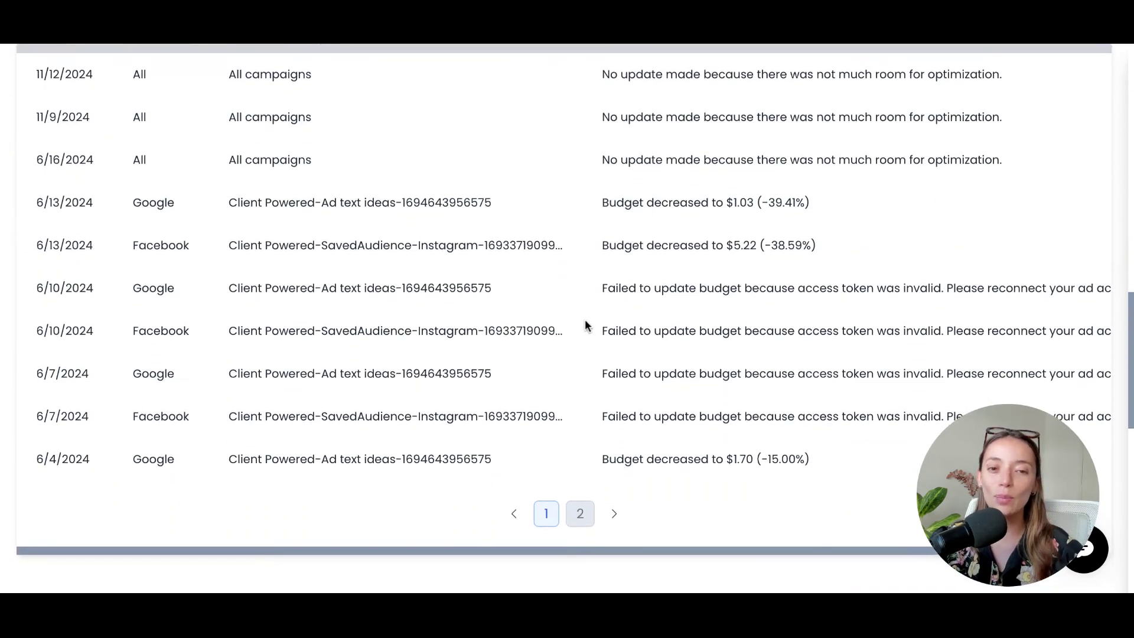
scroll(585, 322, down, 8)
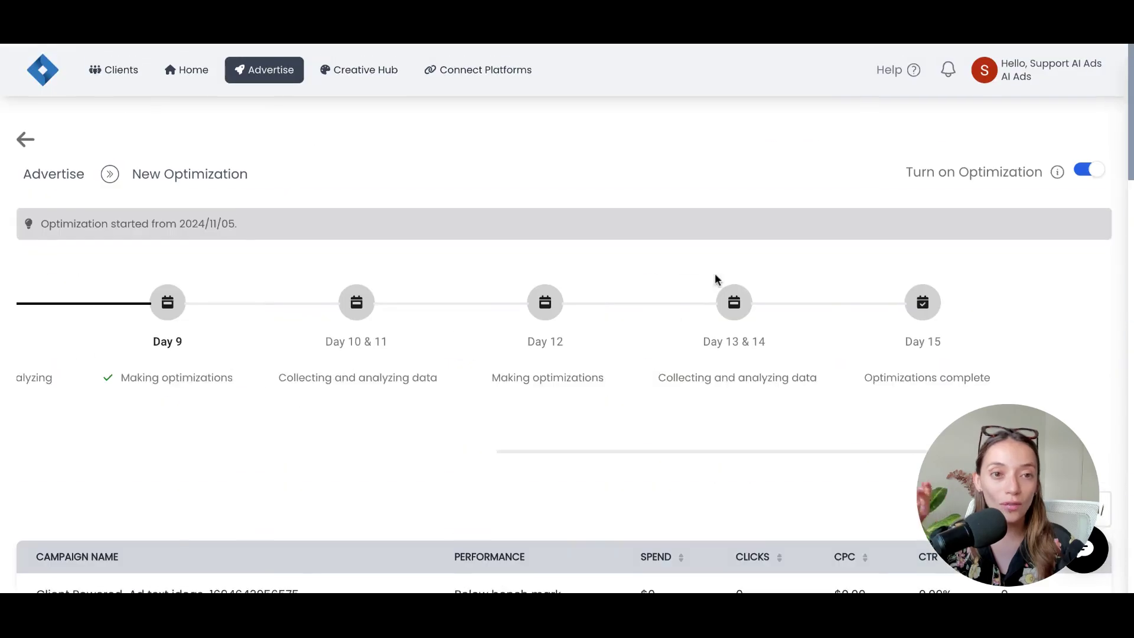
click(26, 141)
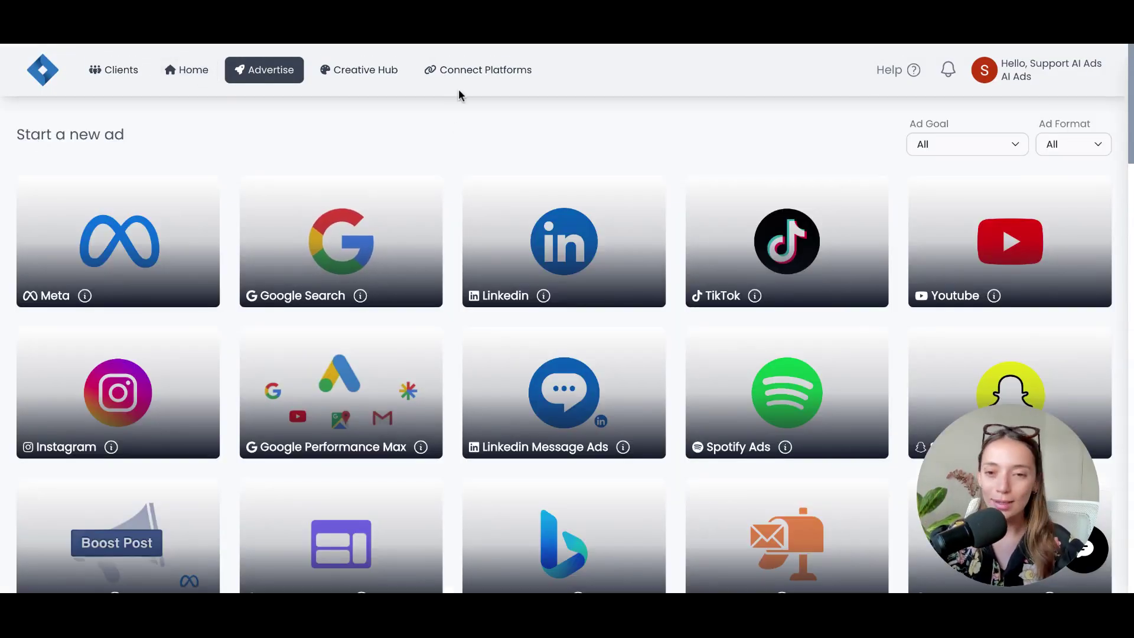